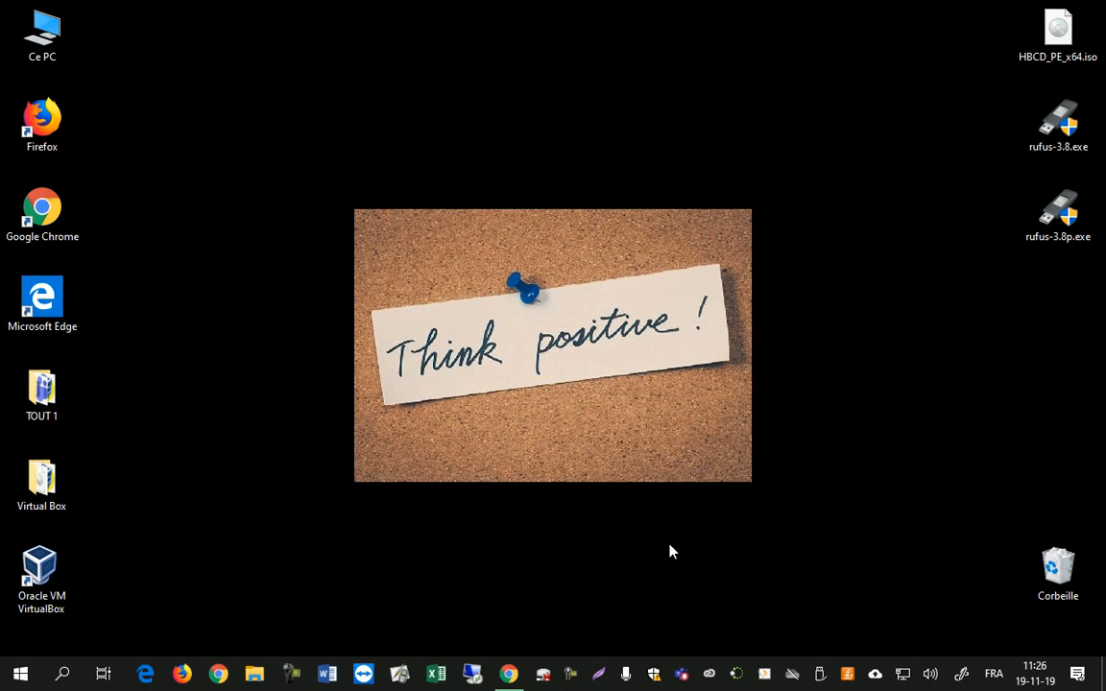
# Step: Check the file properties of HBCD_PE_x64.iso on the desktop
pyautogui.click(504, 676)
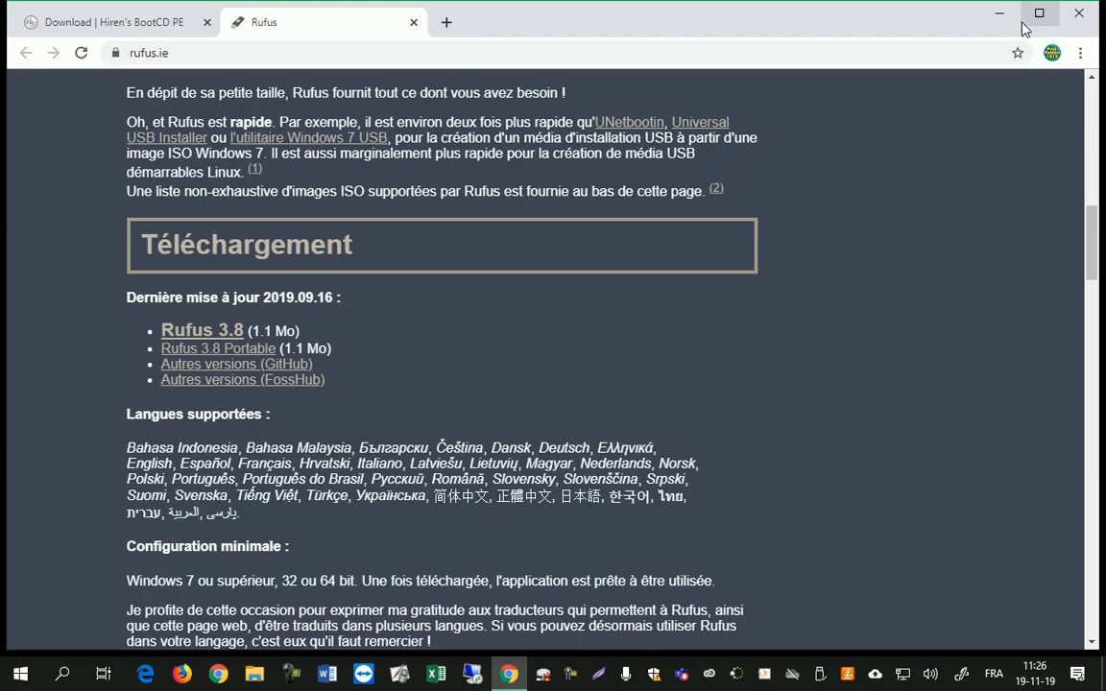
pyautogui.click(998, 16)
pyautogui.rightClick(1051, 46)
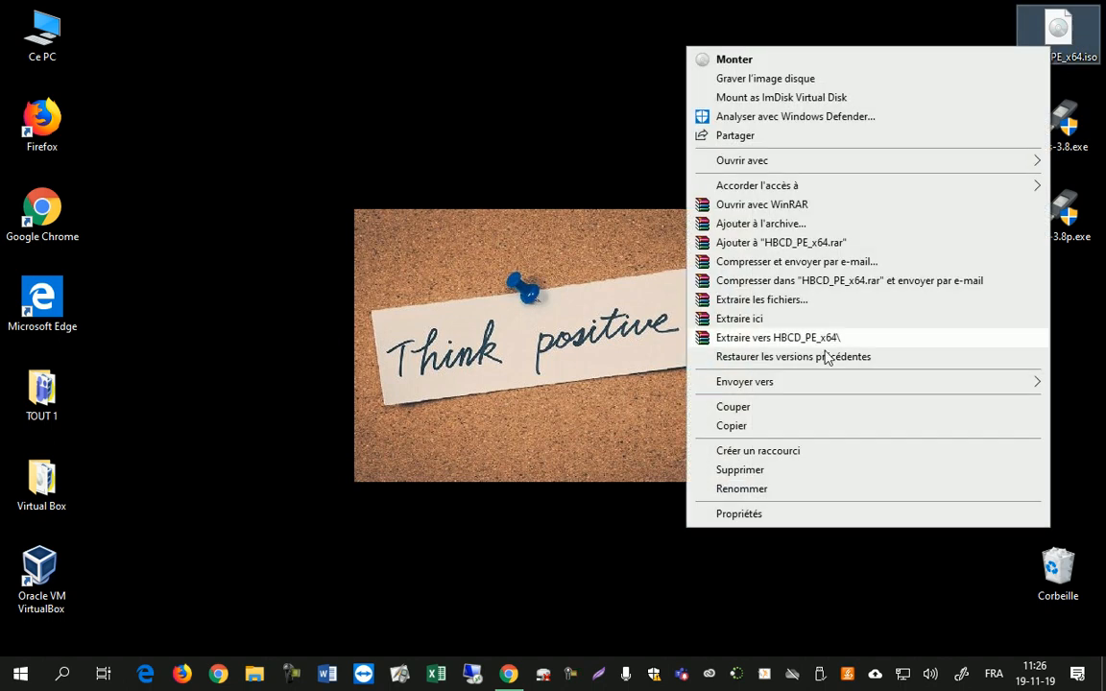
pyautogui.click(741, 513)
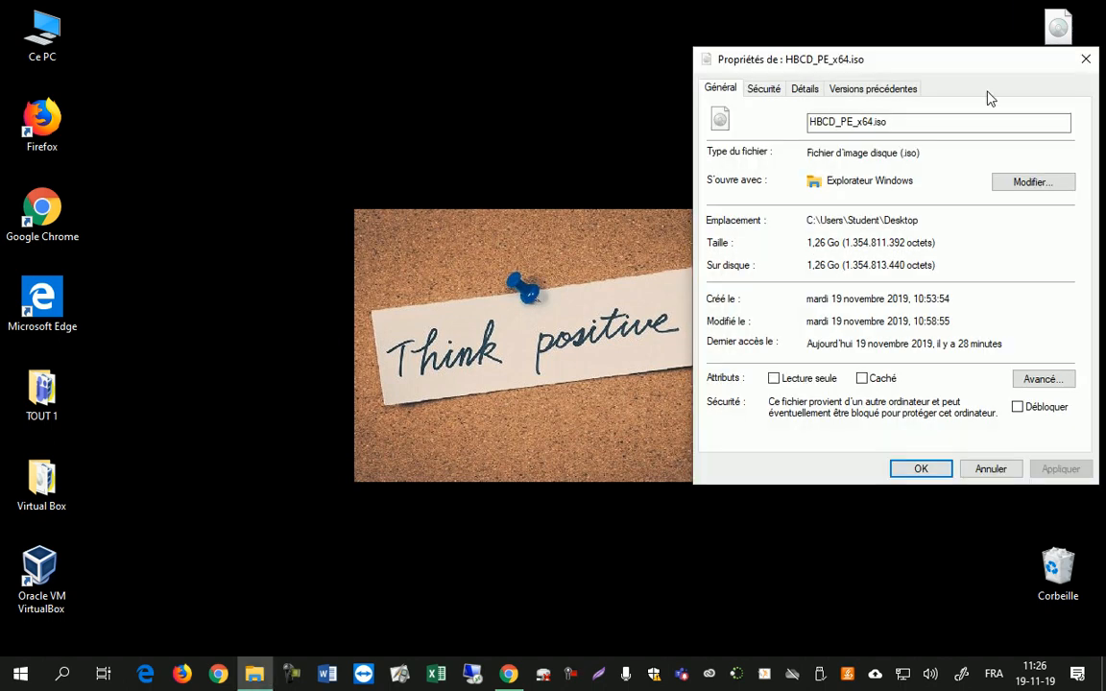
pyautogui.click(990, 468)
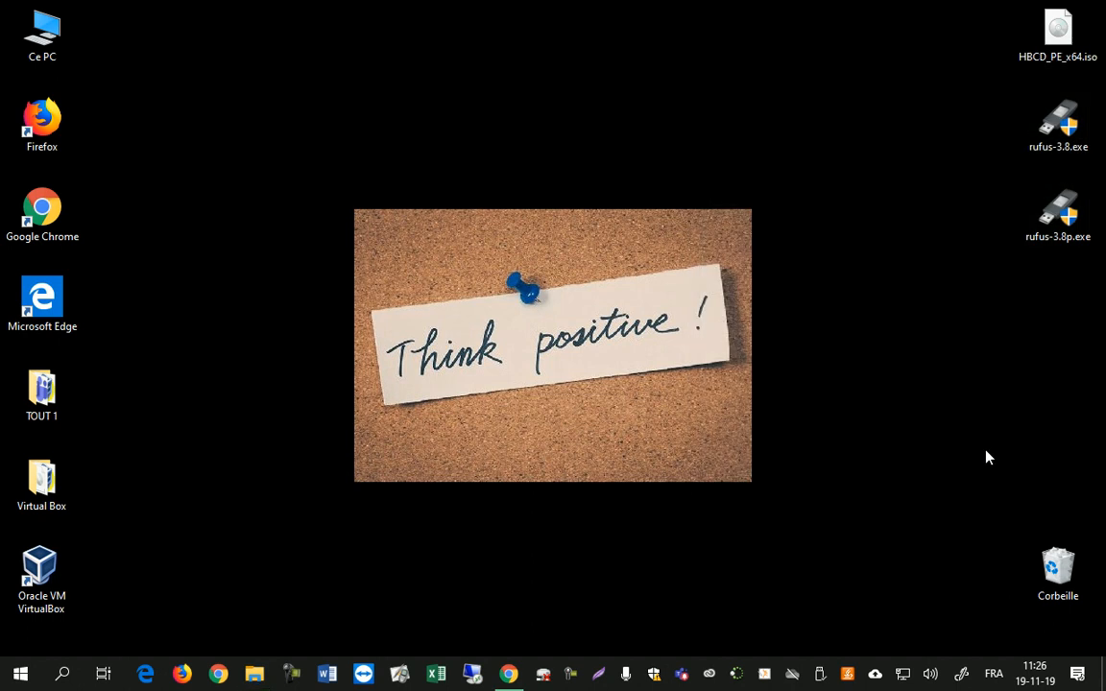
# Step: Review the Rufus website down to its download links for Rufus 3.8 and Rufus 3.8 Portable, then locate rufus-3.8.exe on the desktop
pyautogui.click(509, 675)
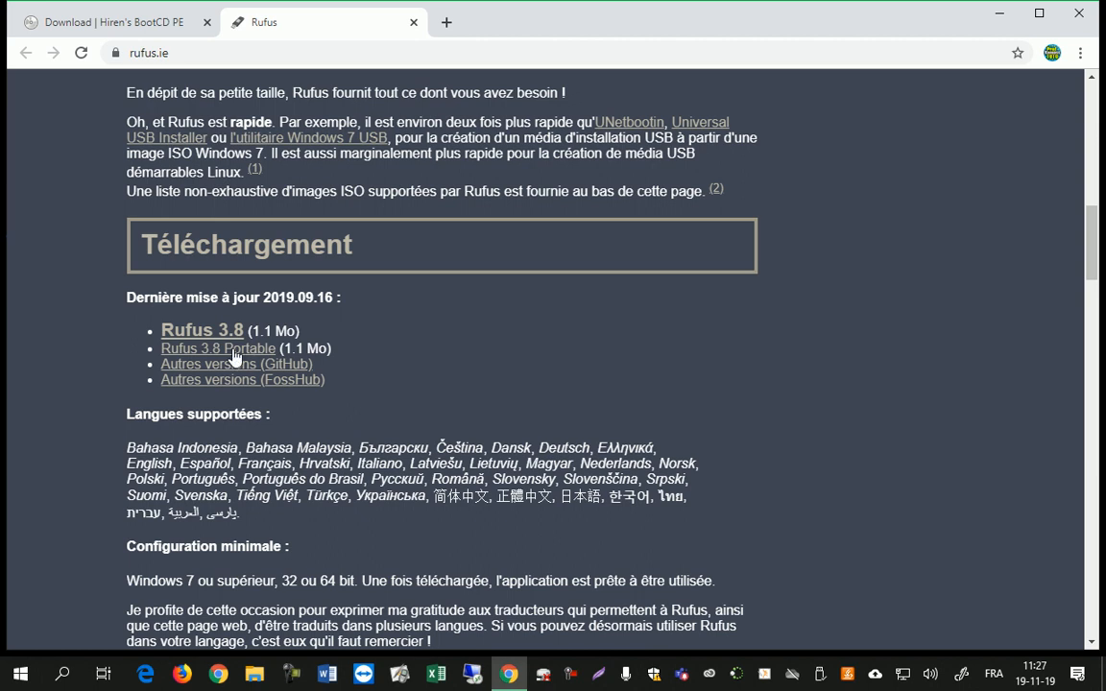
pyautogui.scroll(10, 403, 375)
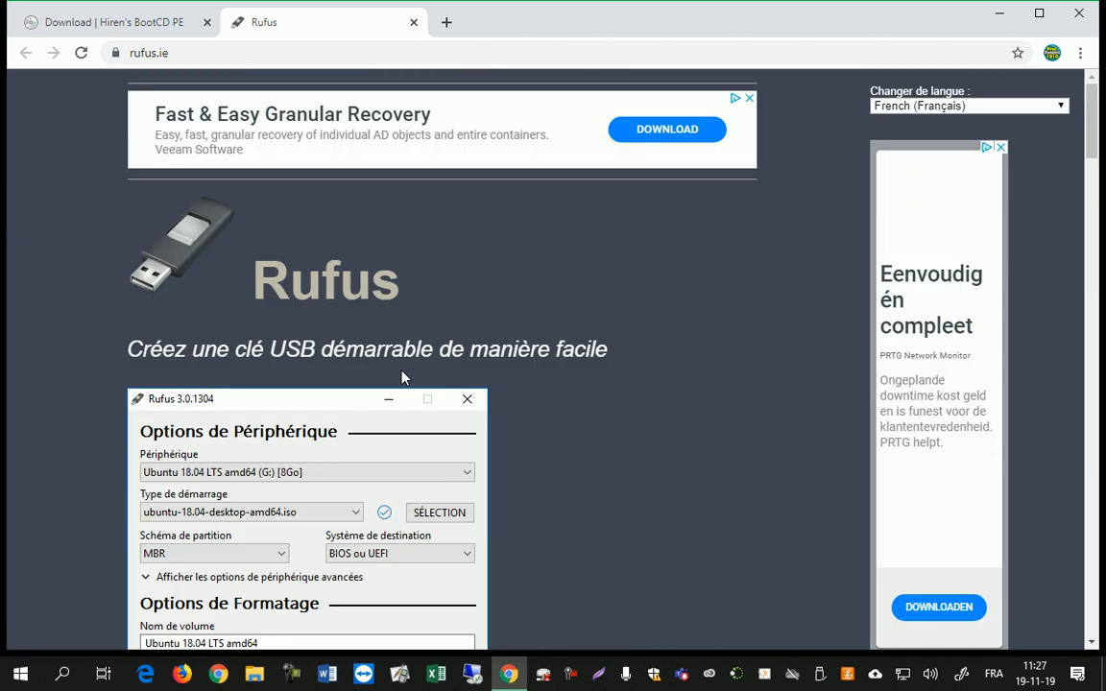
pyautogui.scroll(-2, 402, 375)
pyautogui.scroll(2, 403, 374)
pyautogui.scroll(-2, 403, 373)
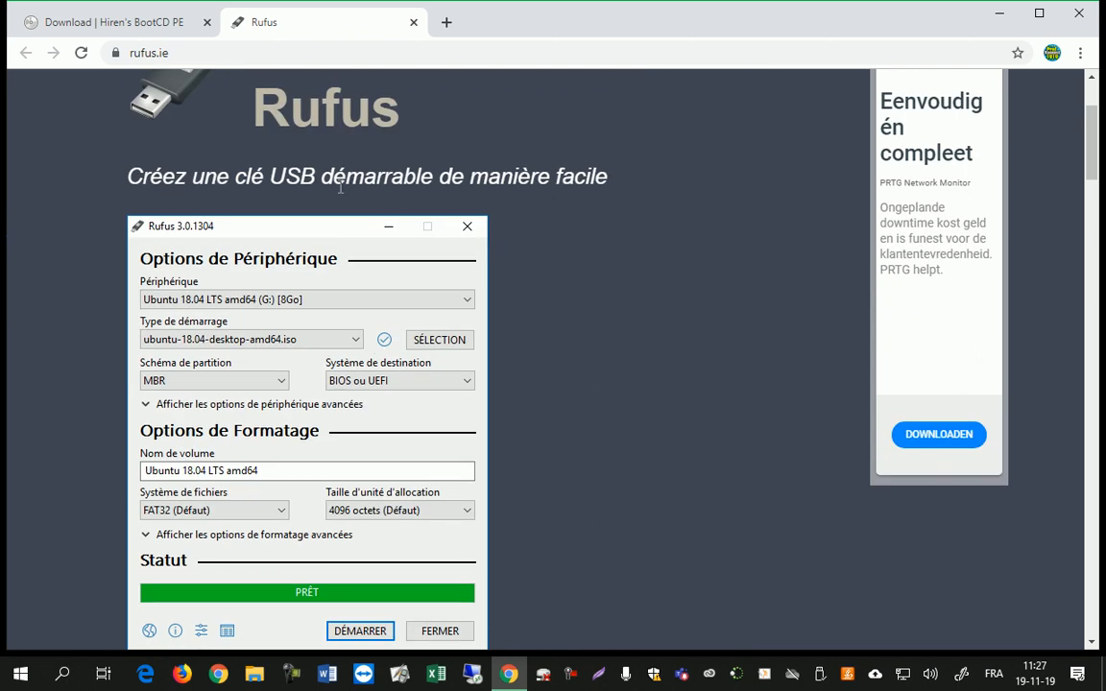
pyautogui.scroll(-9, 377, 250)
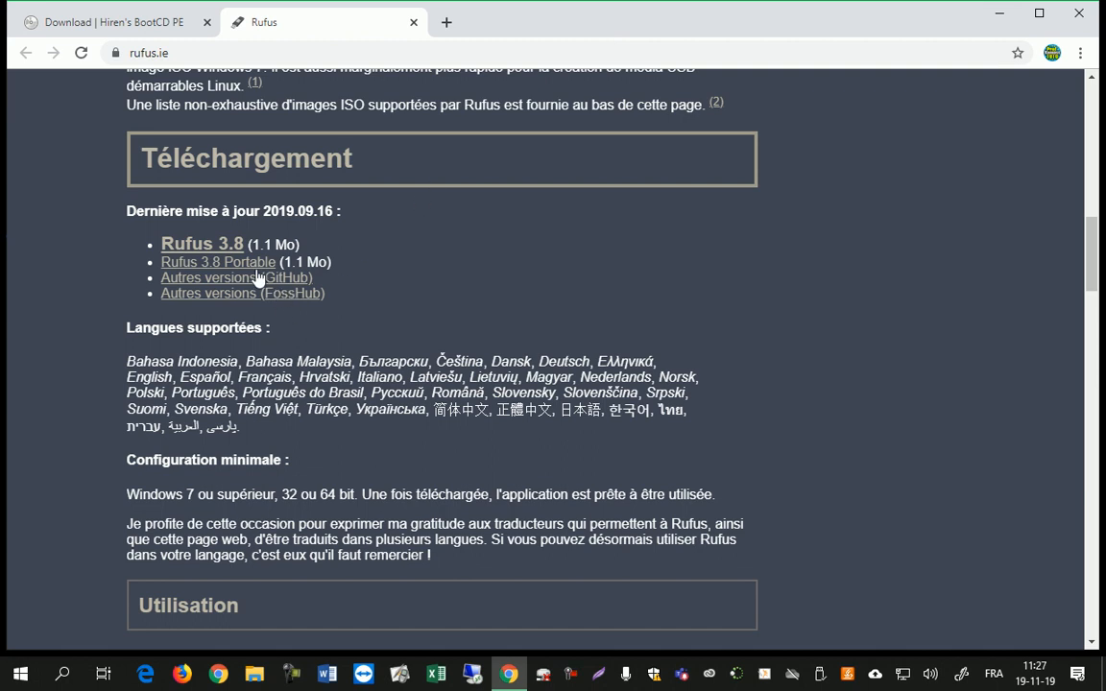
pyautogui.click(998, 14)
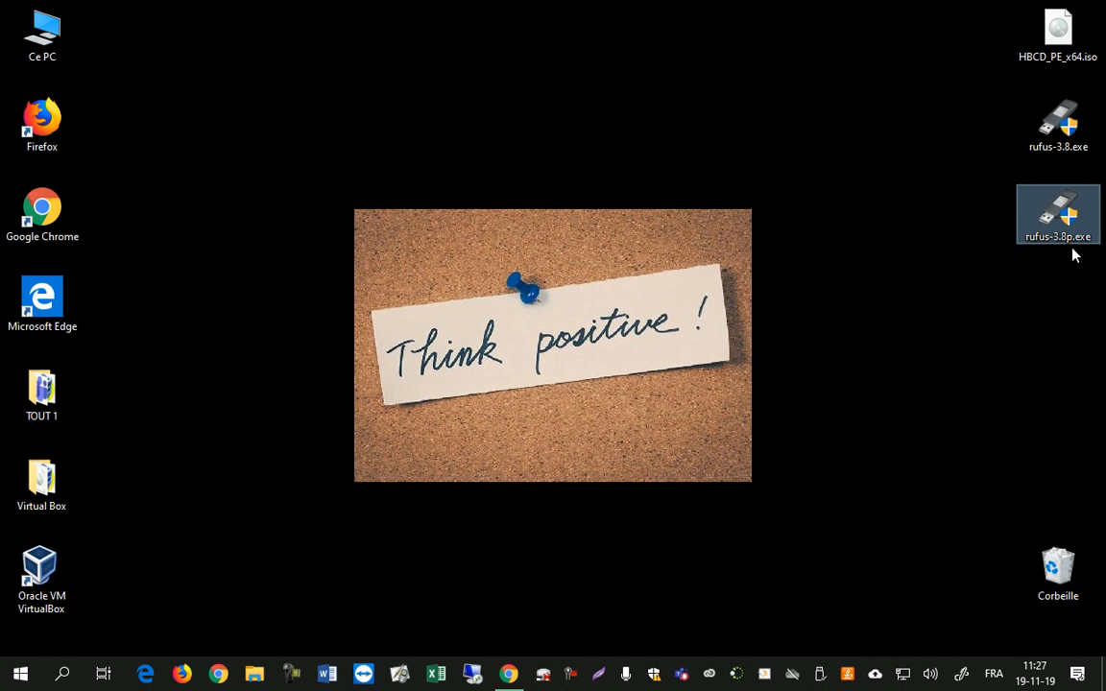
pyautogui.click(1056, 130)
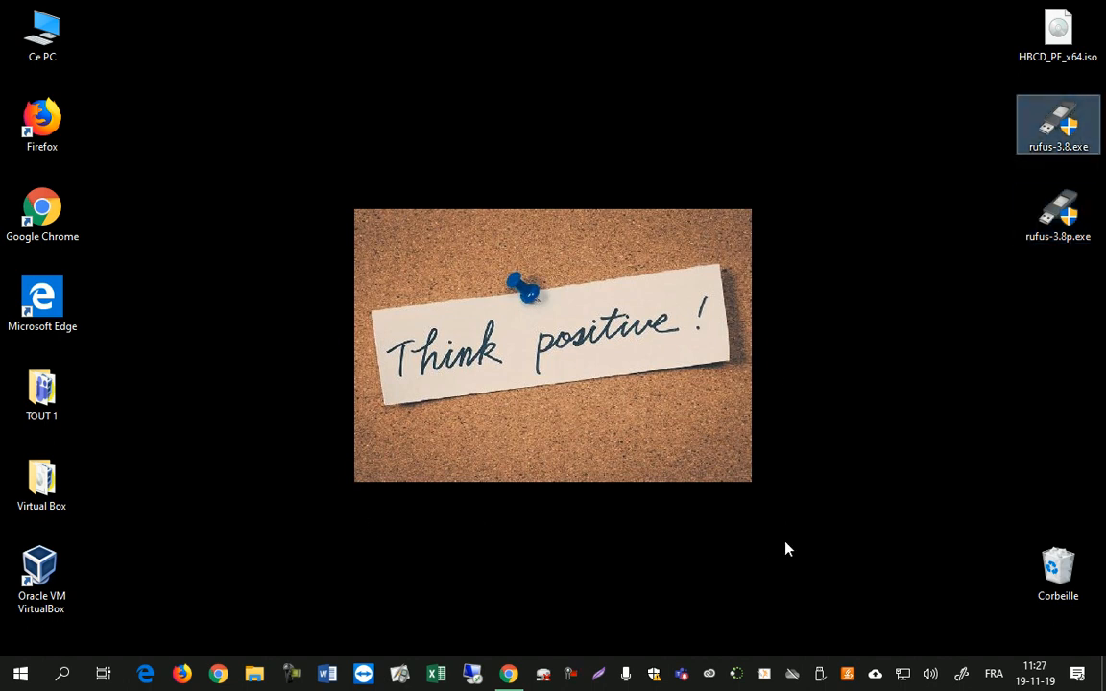
# Step: Examine the Hiren's BootCD PE download page in Chrome, finding the HBCD_PE_x64.iso download link, then return to the desktop
pyautogui.click(503, 679)
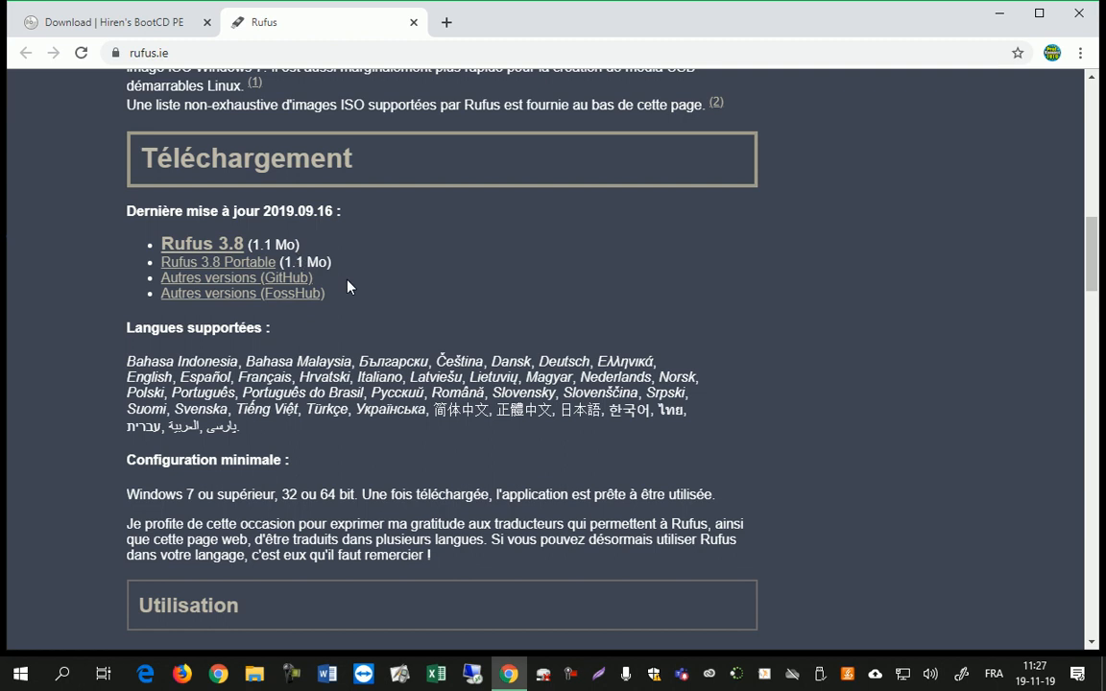
pyautogui.click(115, 21)
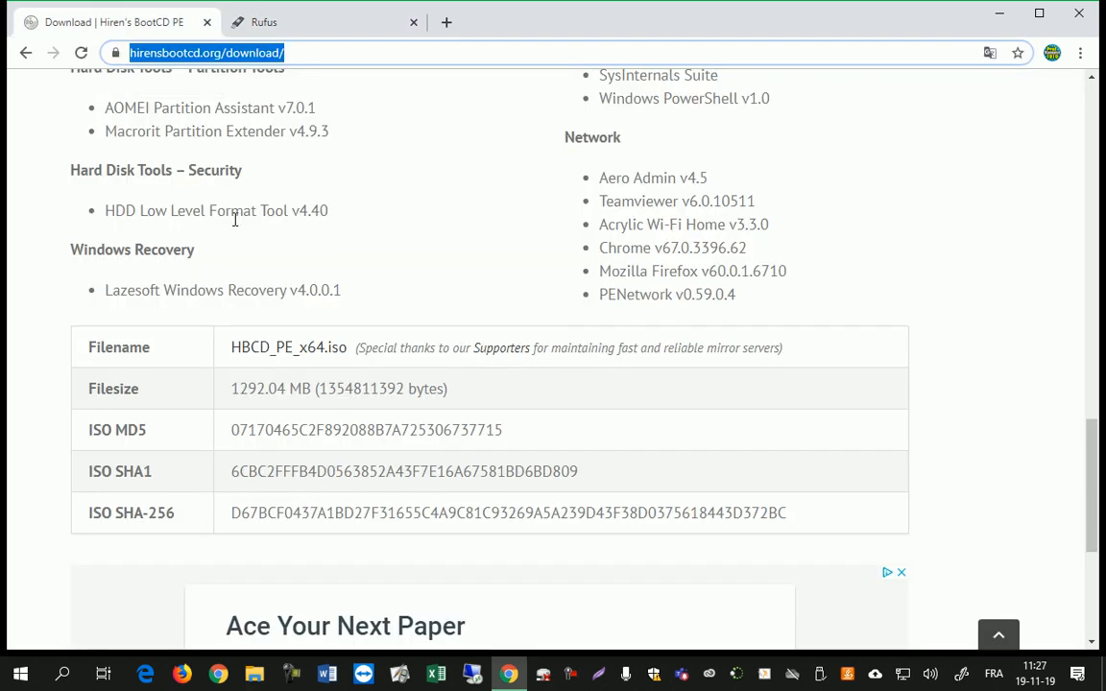
pyautogui.scroll(15, 234, 220)
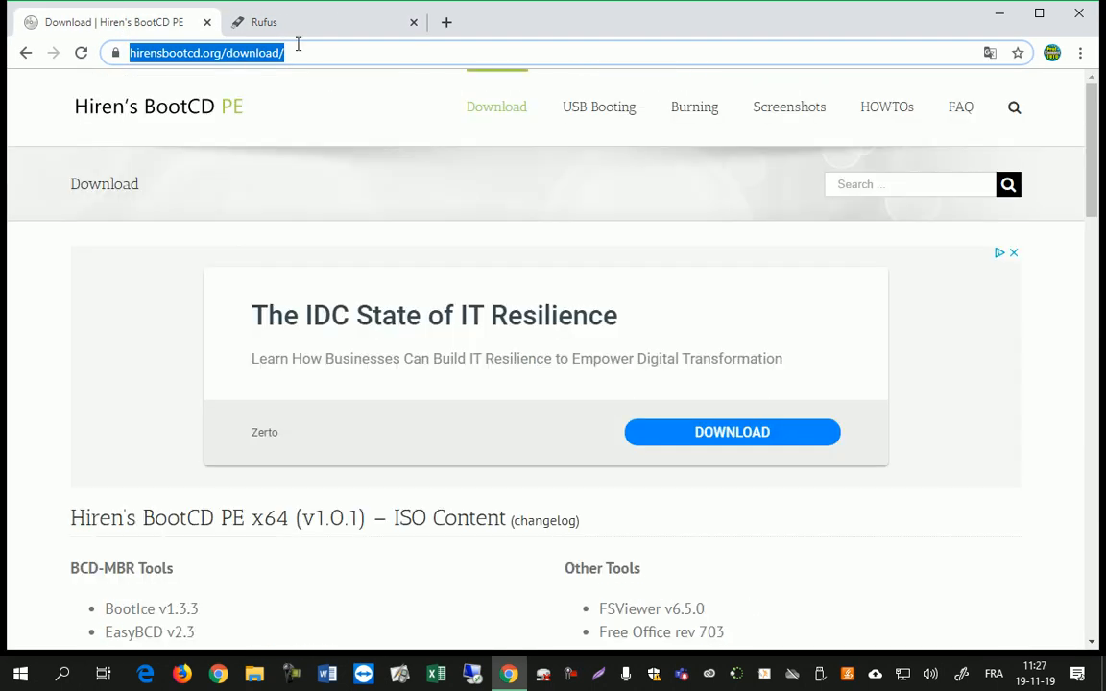
pyautogui.click(296, 46)
pyautogui.scroll(-15, 335, 248)
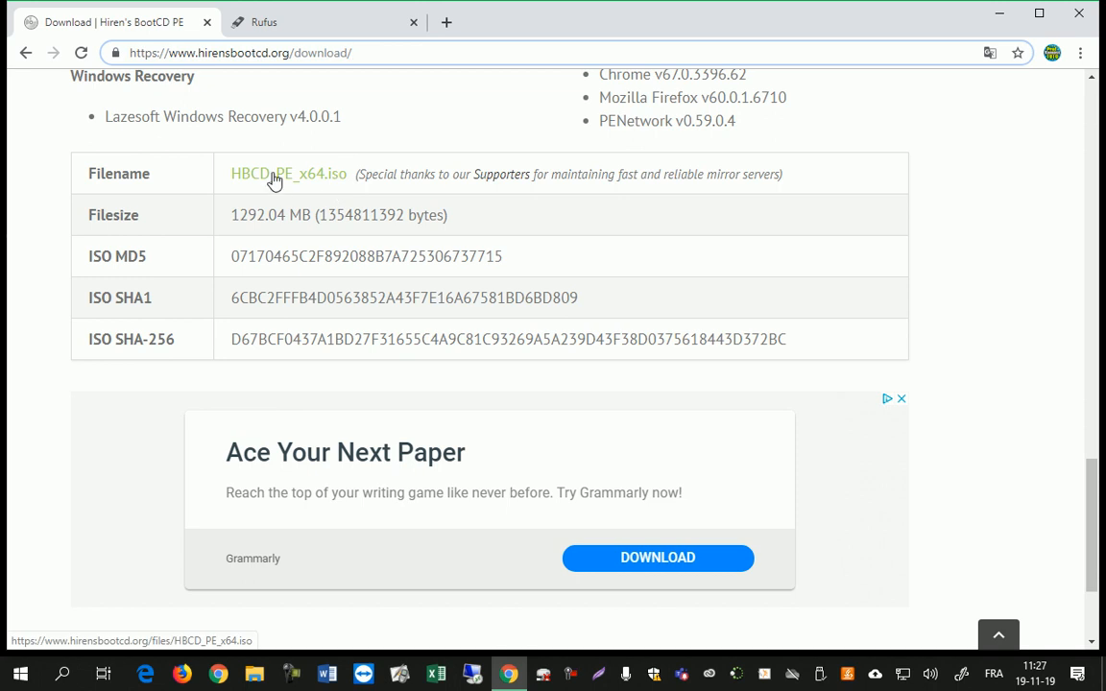
pyautogui.click(999, 13)
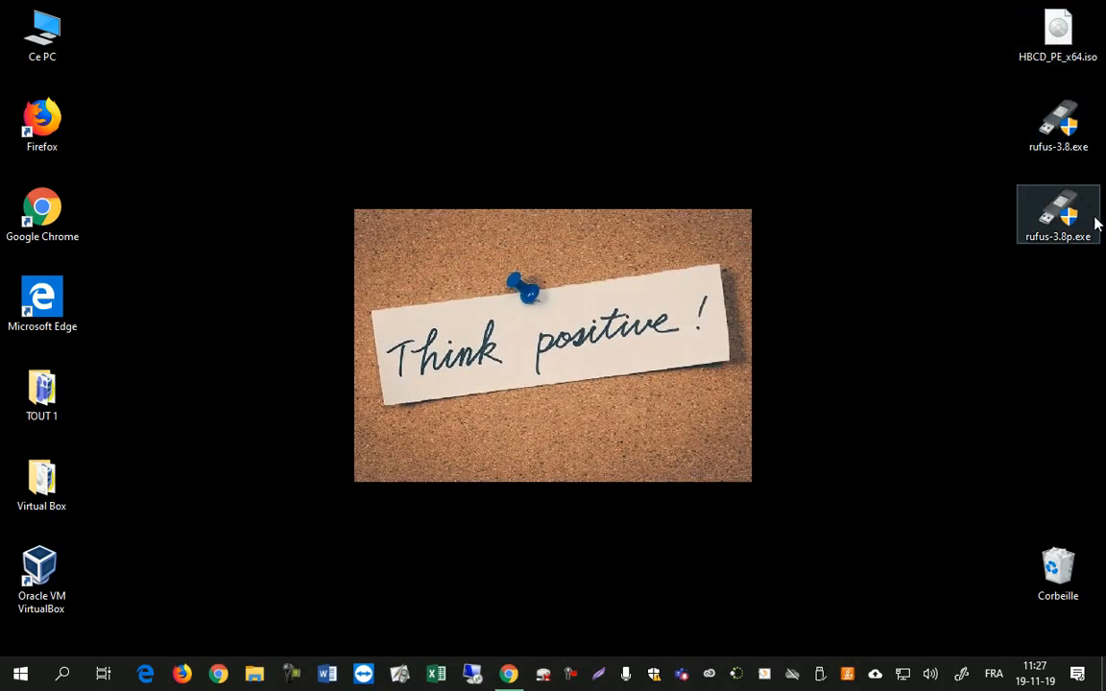
# Step: Launch rufus-3.8.exe from the desktop and select NO_LABEL (F:) [16 Go] as the target device
pyautogui.doubleClick(1052, 133)
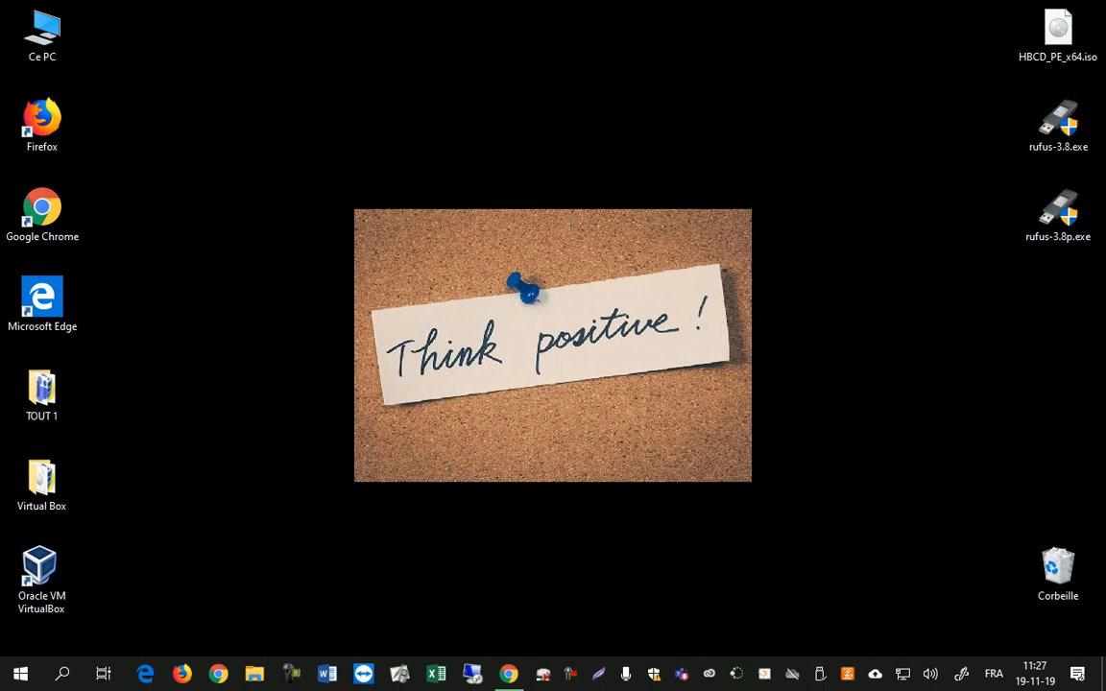
pyautogui.moveTo(530, 67); pyautogui.dragTo(308, 72)
pyautogui.click(304, 143)
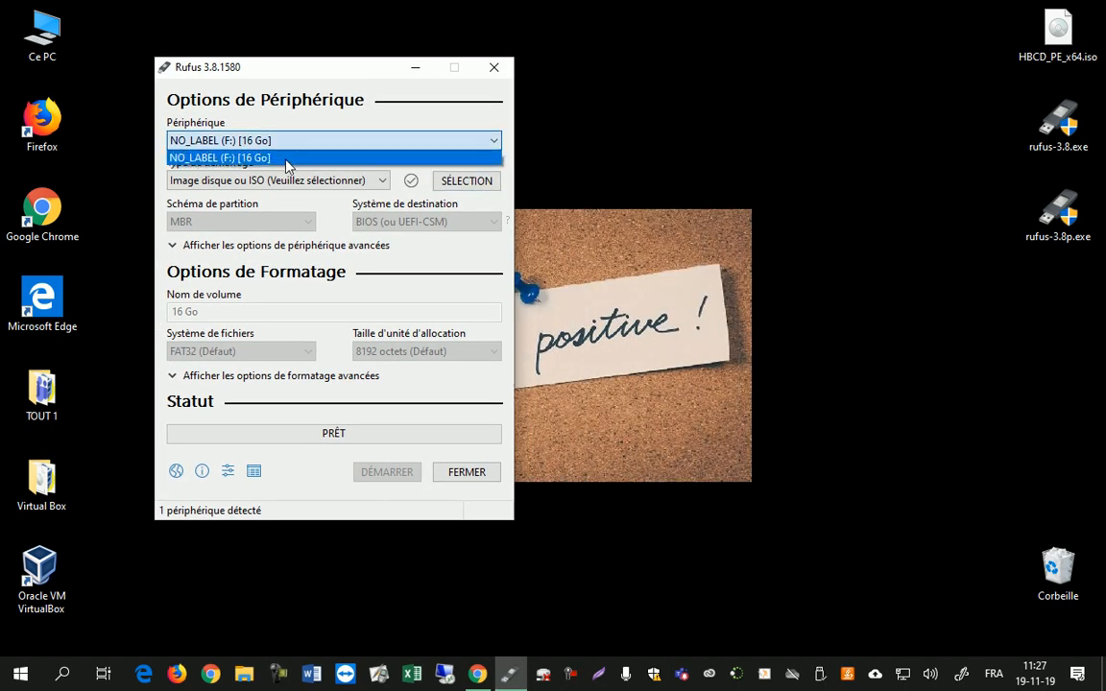
pyautogui.click(285, 158)
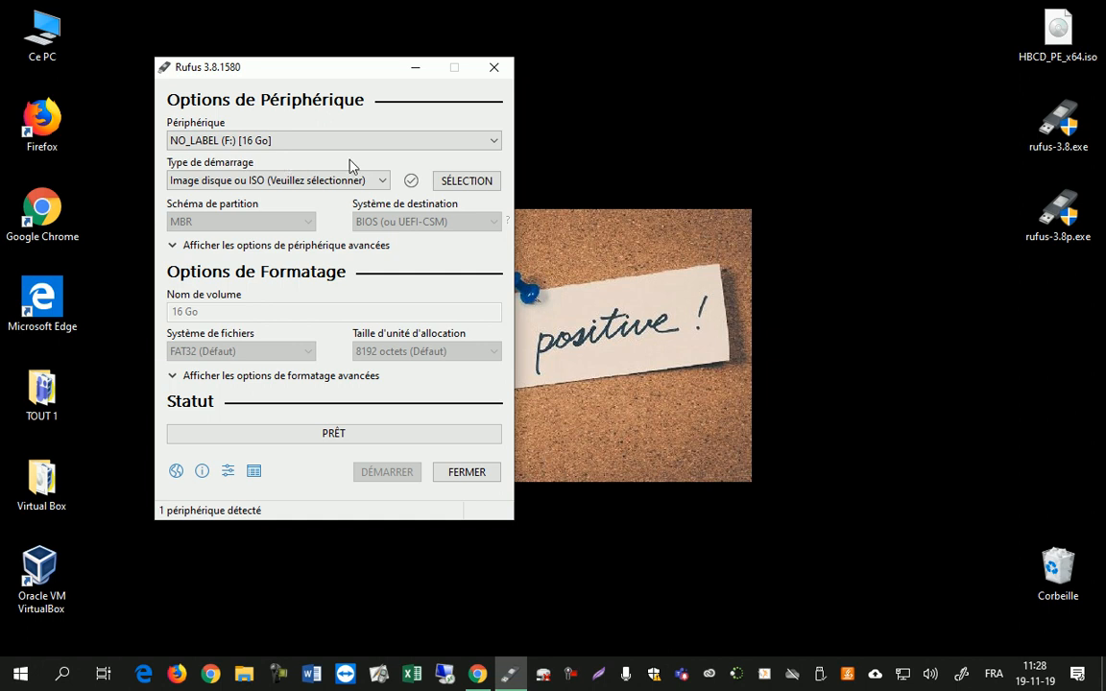
# Step: Choose a disk or ISO image as the boot type and load HBCD_PE_x64.iso from the desktop folder
pyautogui.click(312, 179)
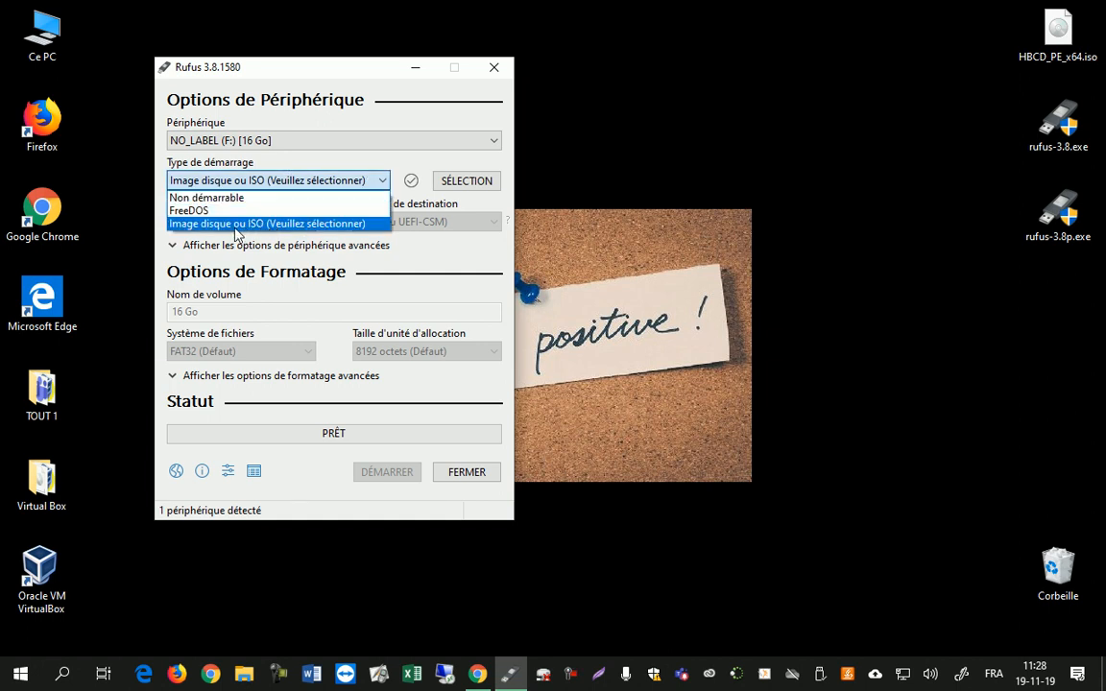
pyautogui.click(272, 224)
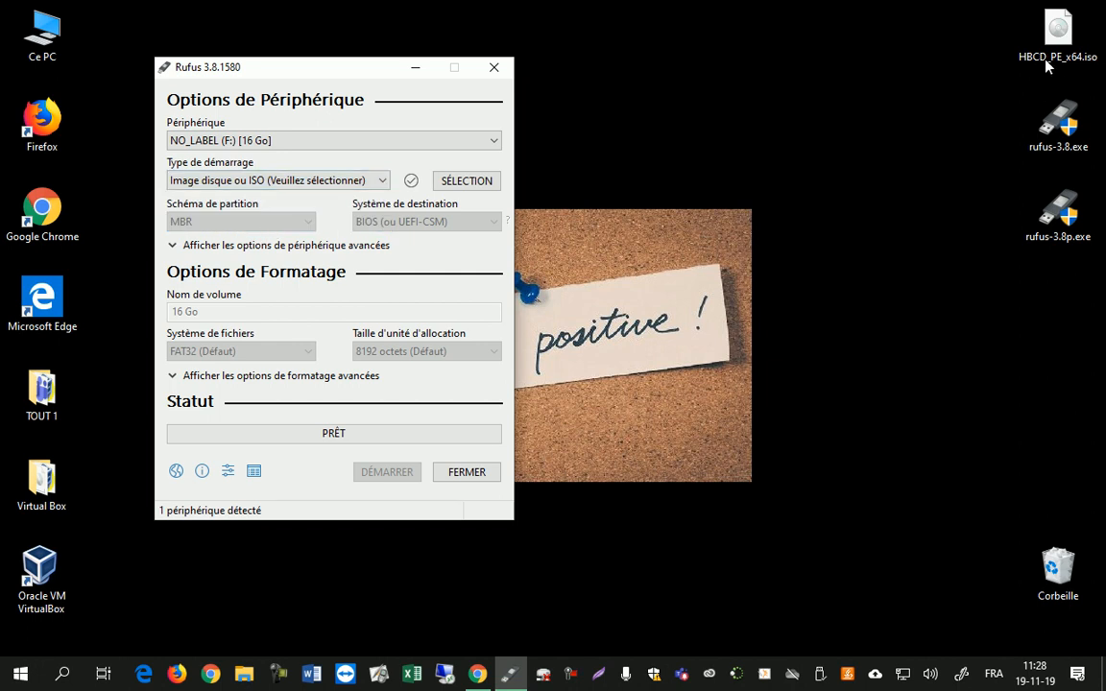
pyautogui.click(463, 188)
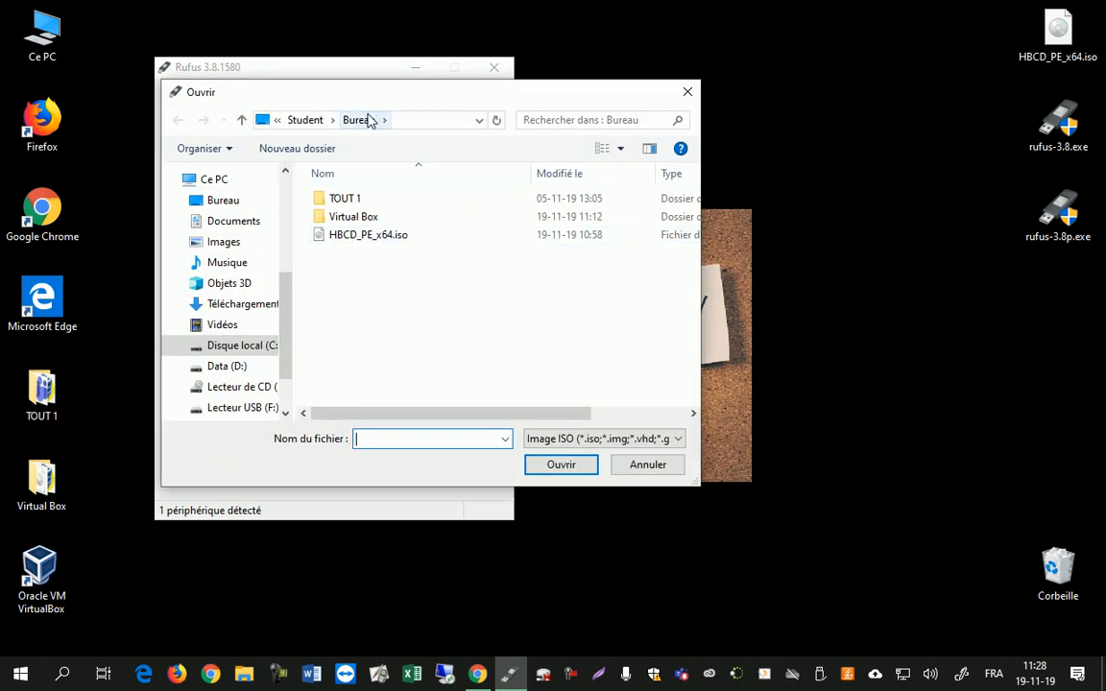
pyautogui.click(362, 237)
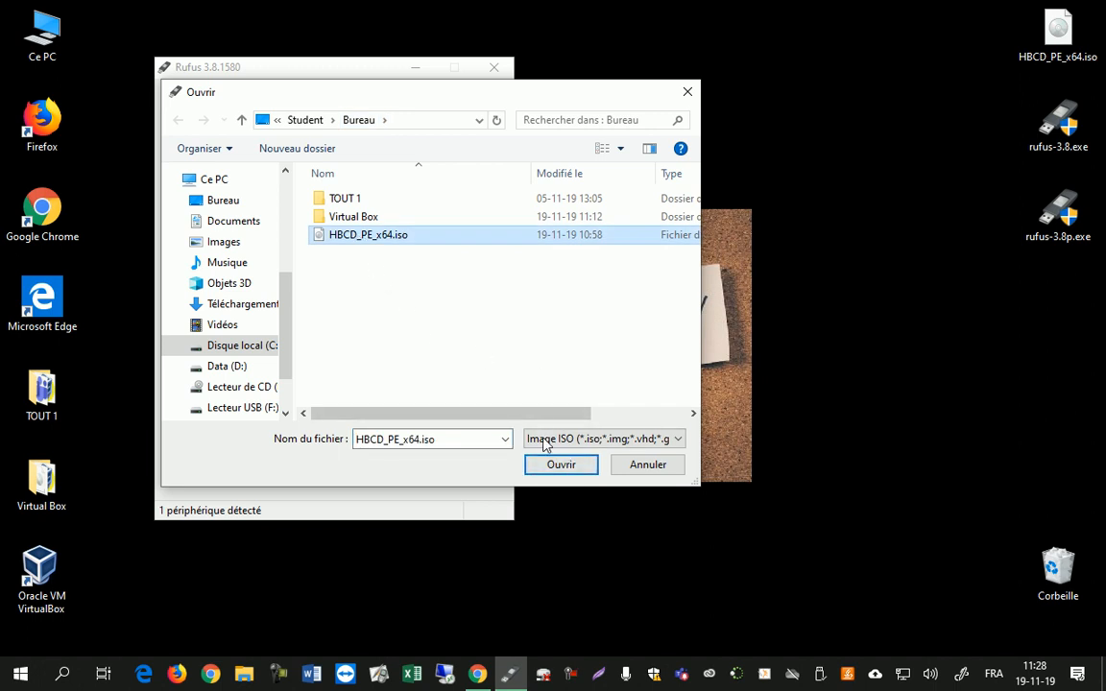
pyautogui.click(556, 466)
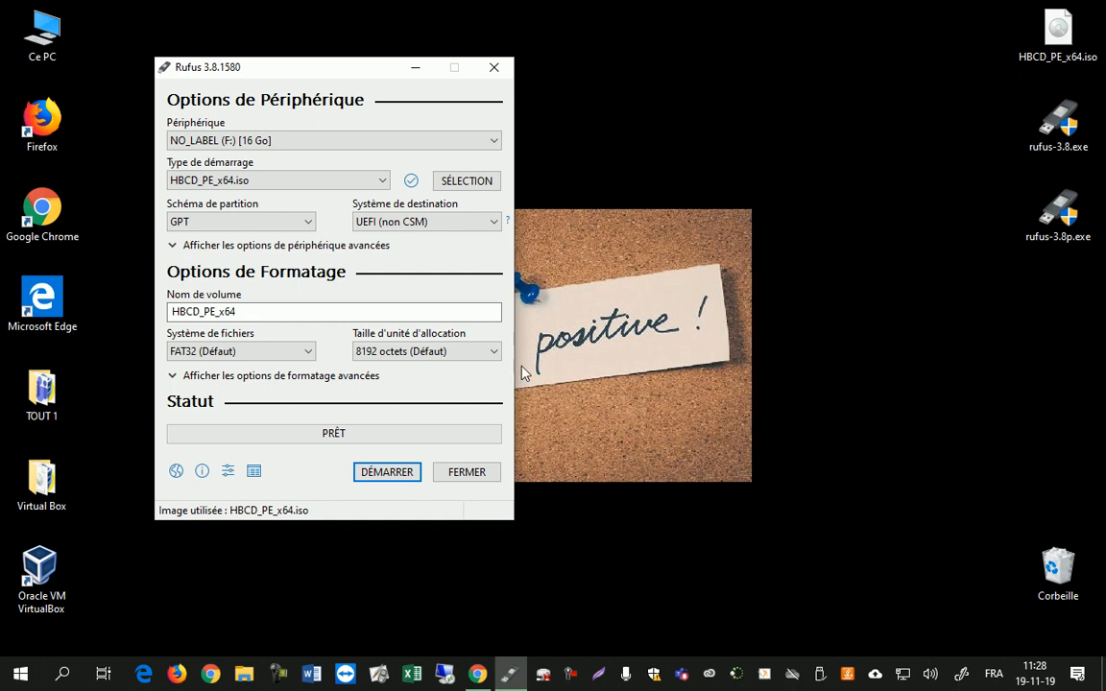
# Step: Set the partition scheme to MBR and the target system to BIOS (ou UEFI-CSM)
pyautogui.click(300, 226)
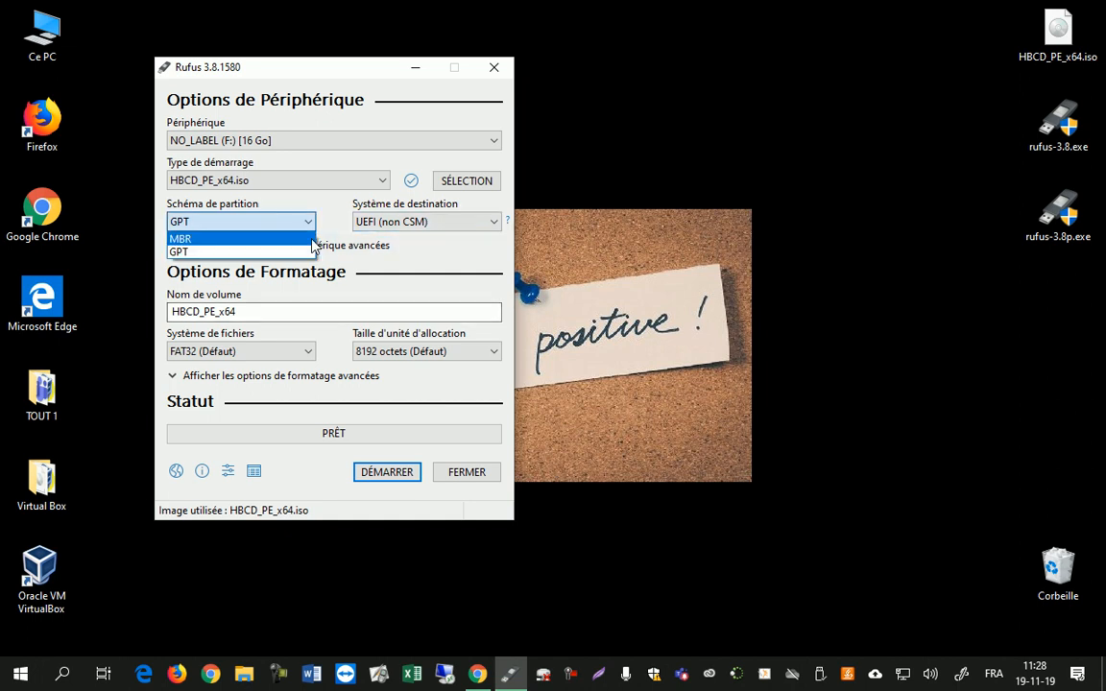
pyautogui.click(187, 238)
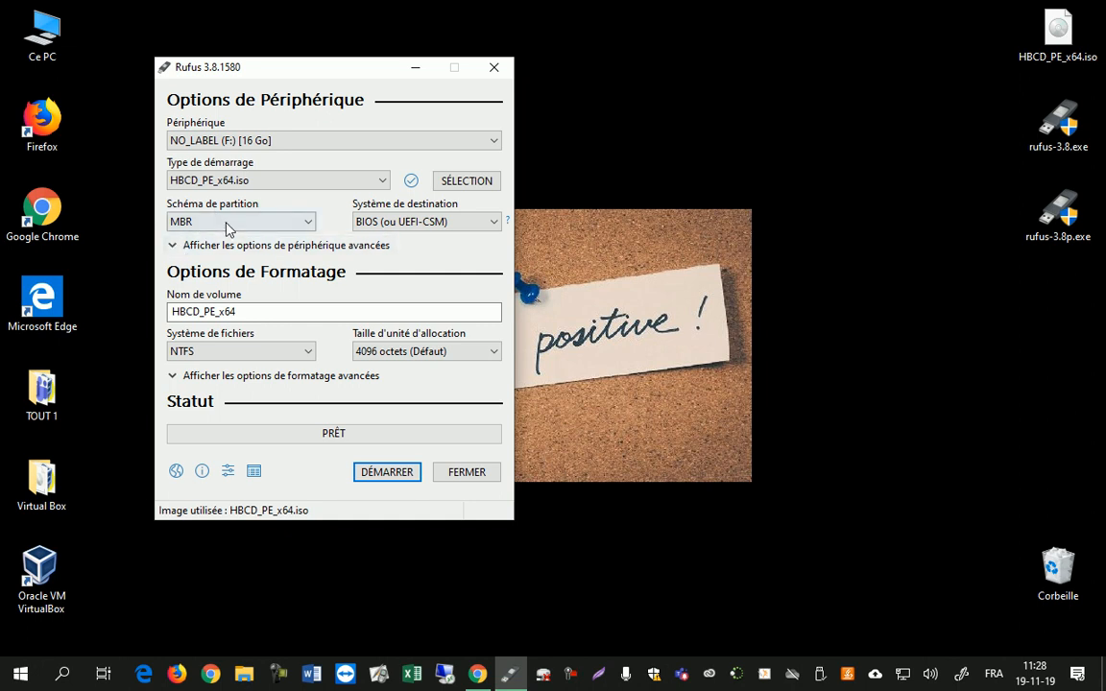
pyautogui.click(423, 219)
pyautogui.click(428, 238)
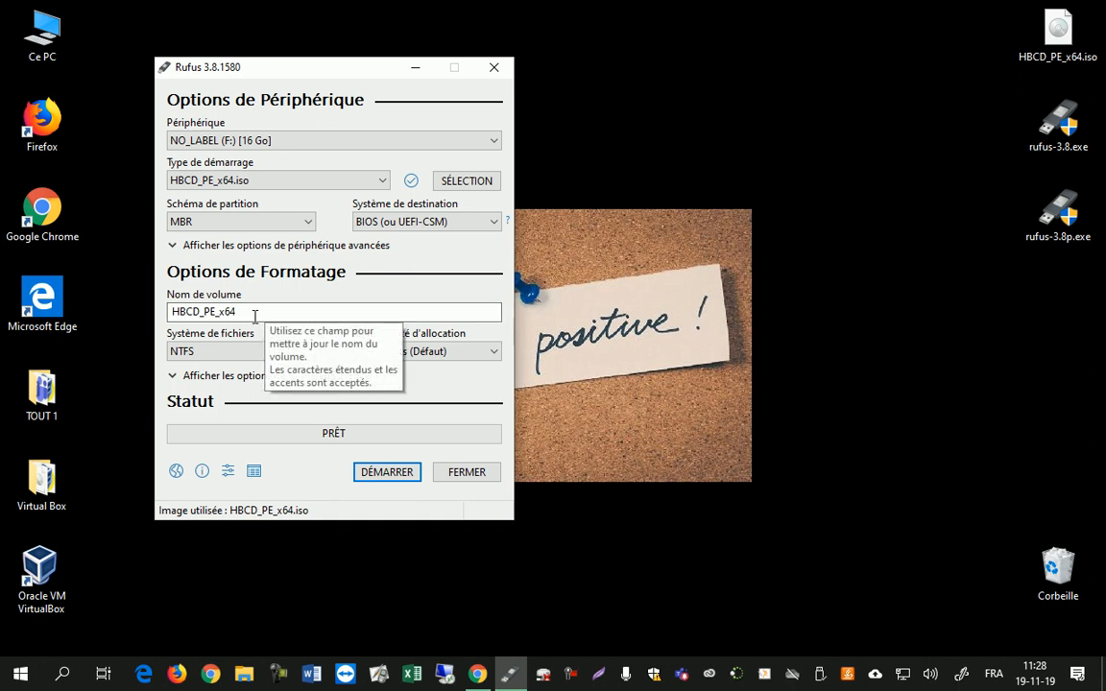
# Step: Name the USB drive's volume Hirens Boot CD
pyautogui.moveTo(240, 311); pyautogui.dragTo(116, 310)
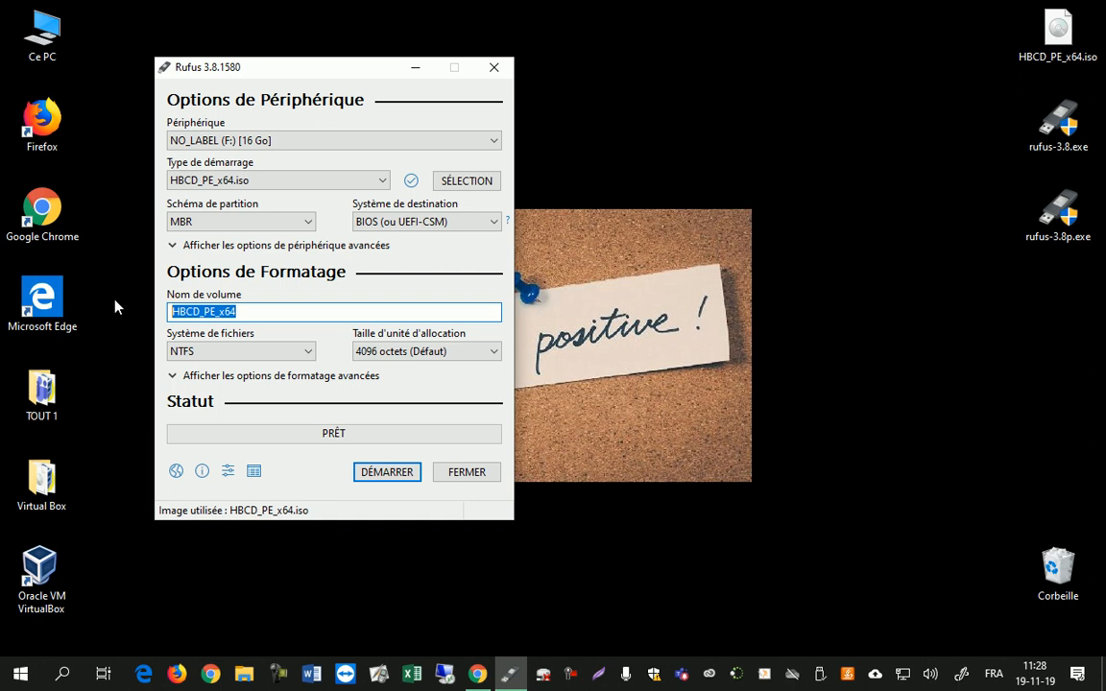
pyautogui.write('H')
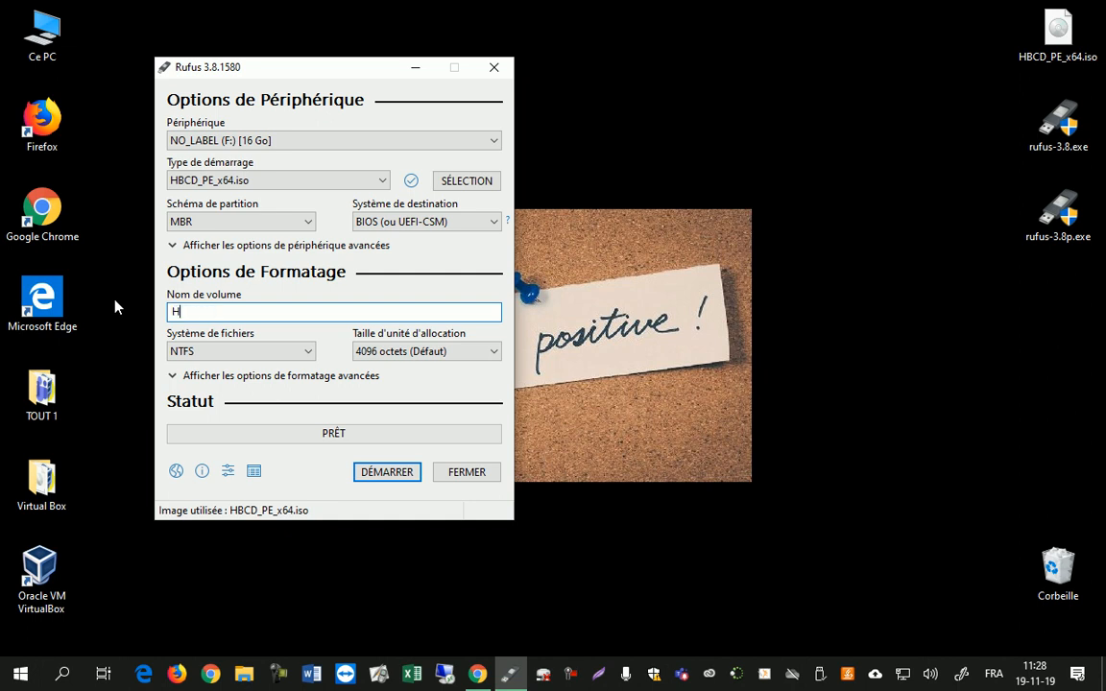
pyautogui.write('irens Boot CD')
# Step: Choose NTFS as the file system and 4096 octets (Défaut) as the allocation unit size
pyautogui.click(255, 360)
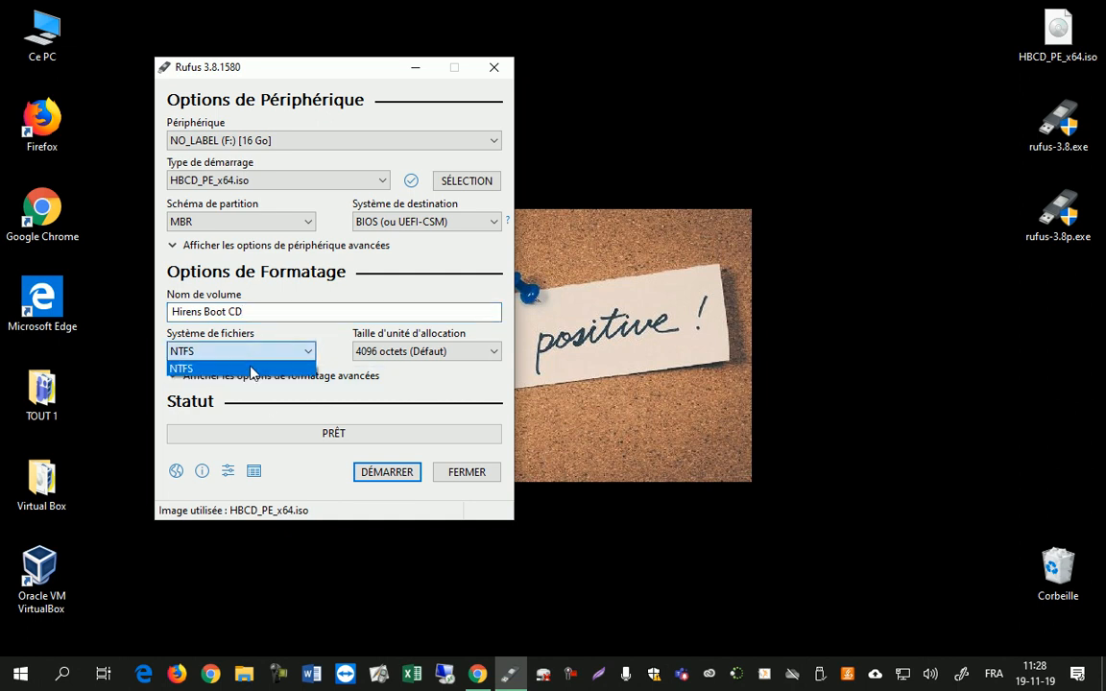
pyautogui.click(256, 370)
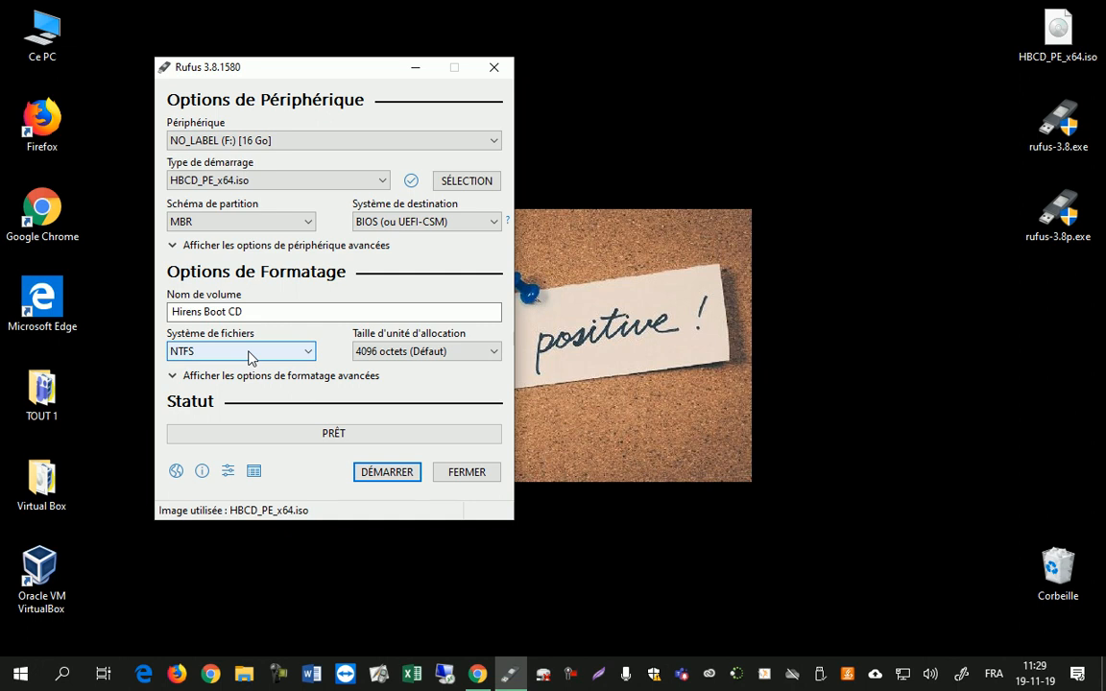
pyautogui.click(413, 353)
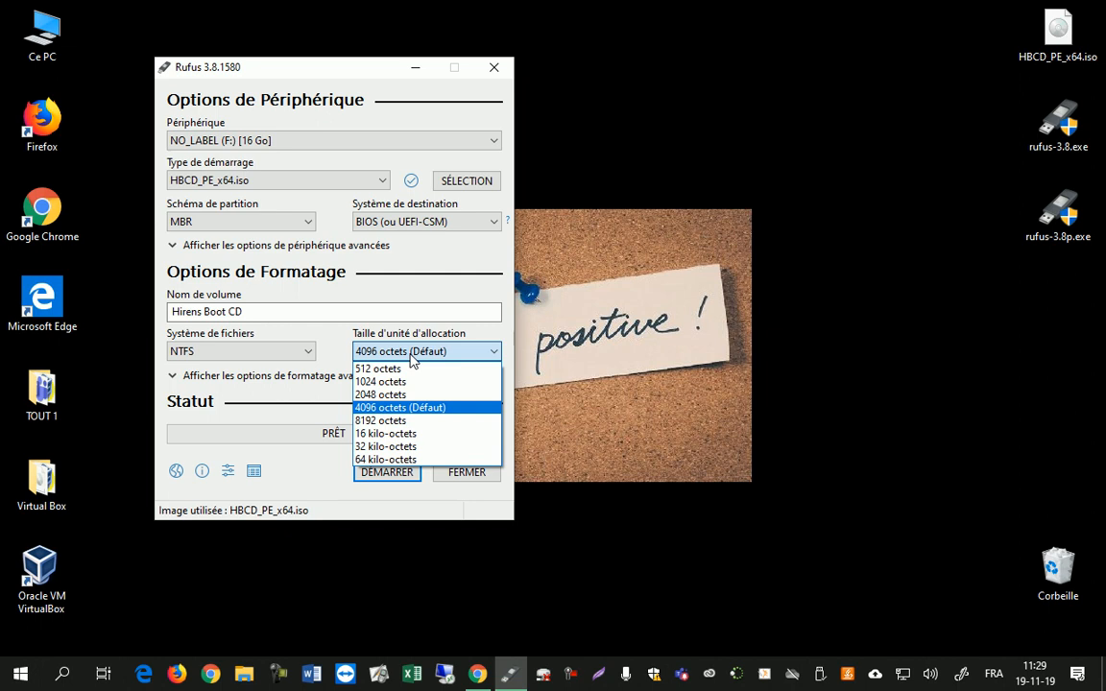
pyautogui.click(407, 406)
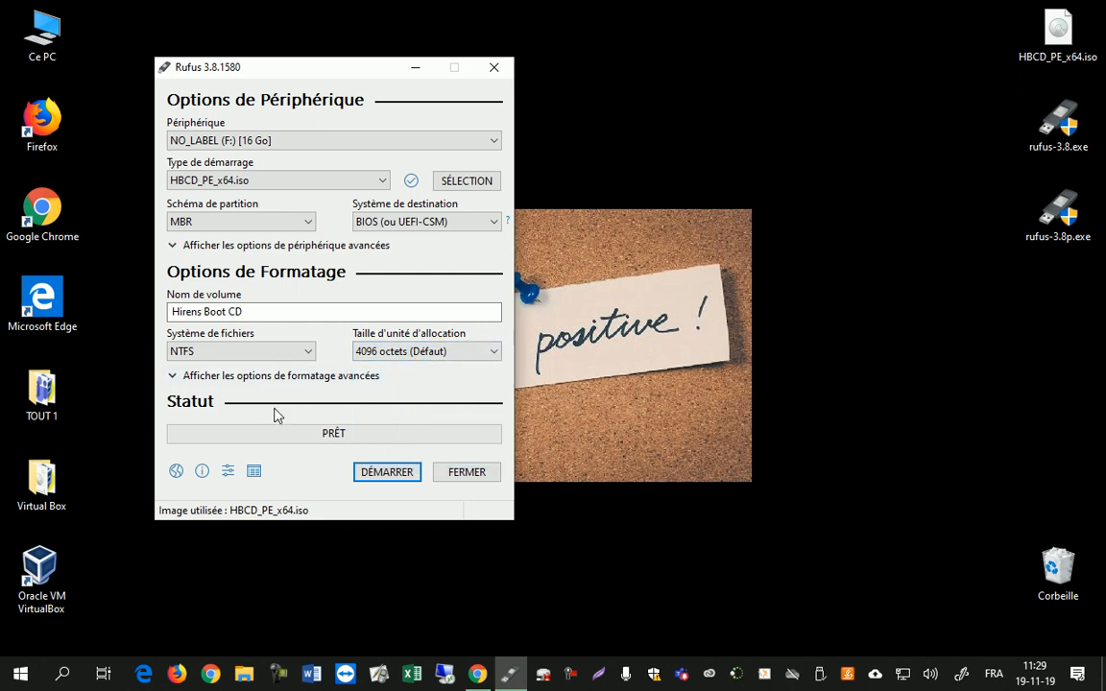
# Step: With the advanced format options shown, write HBCD_PE_x64.iso to USB drive F:, accept erasing its data, and close Rufus once writing finishes
pyautogui.click(184, 376)
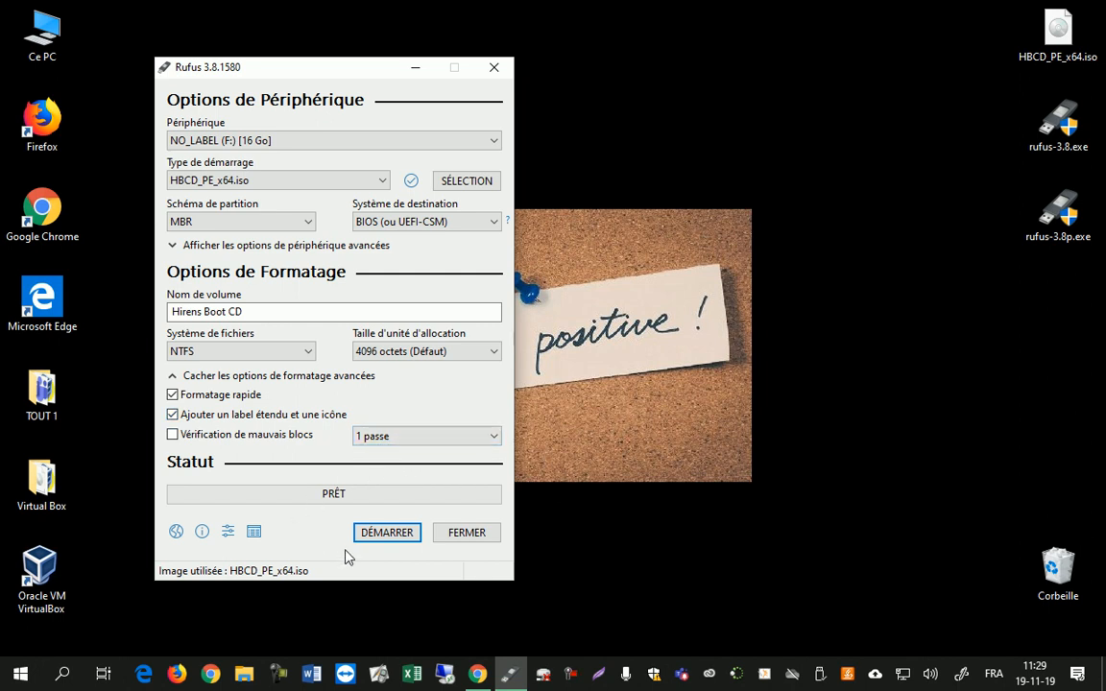
pyautogui.click(391, 534)
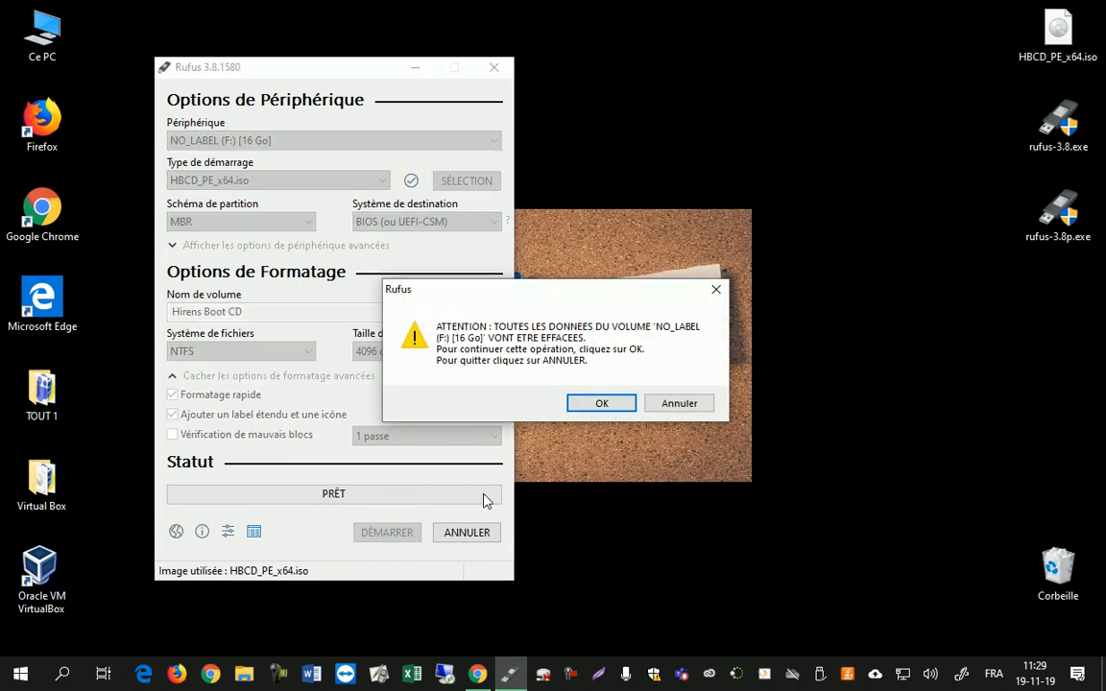
pyautogui.moveTo(564, 292); pyautogui.dragTo(726, 236)
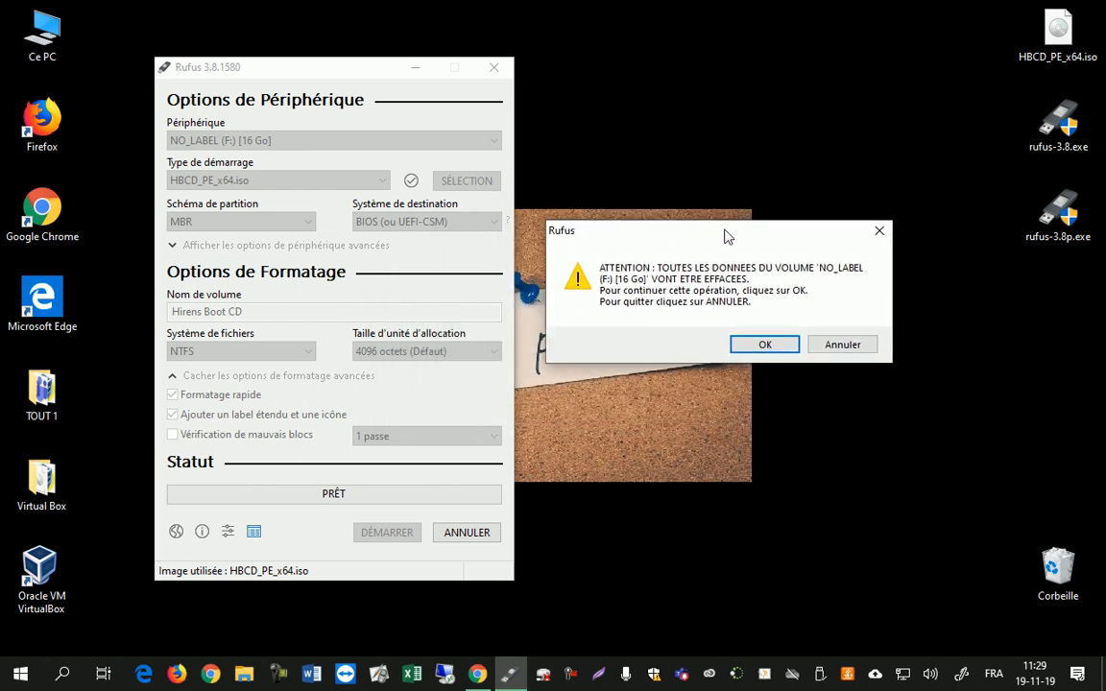
pyautogui.click(764, 345)
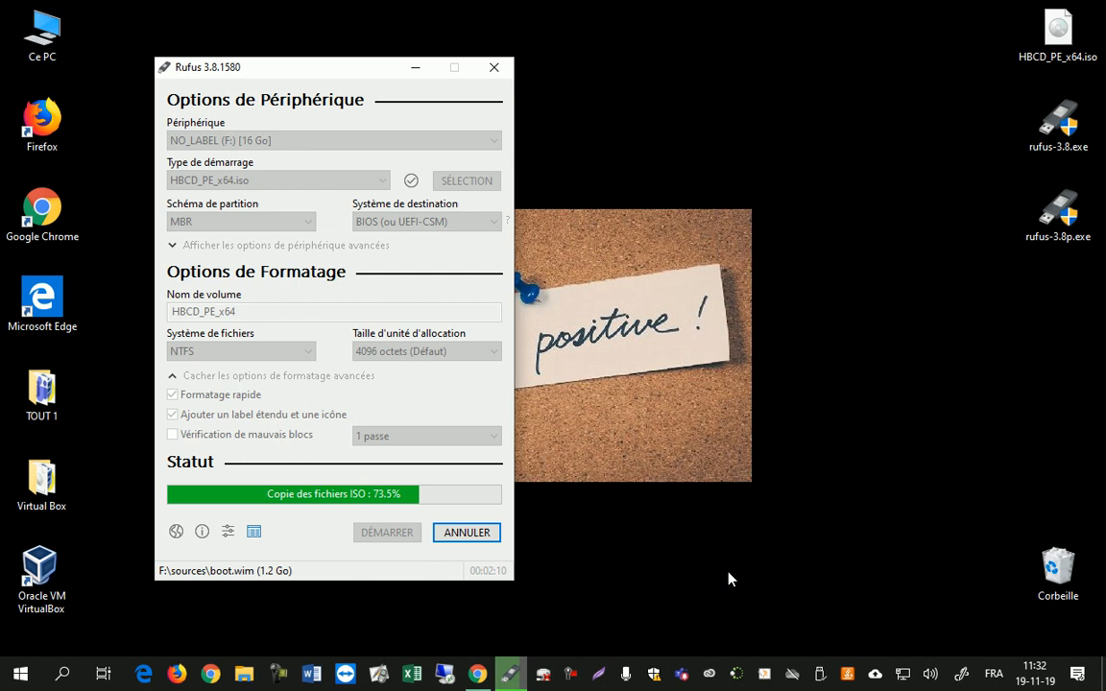
pyautogui.click(689, 541)
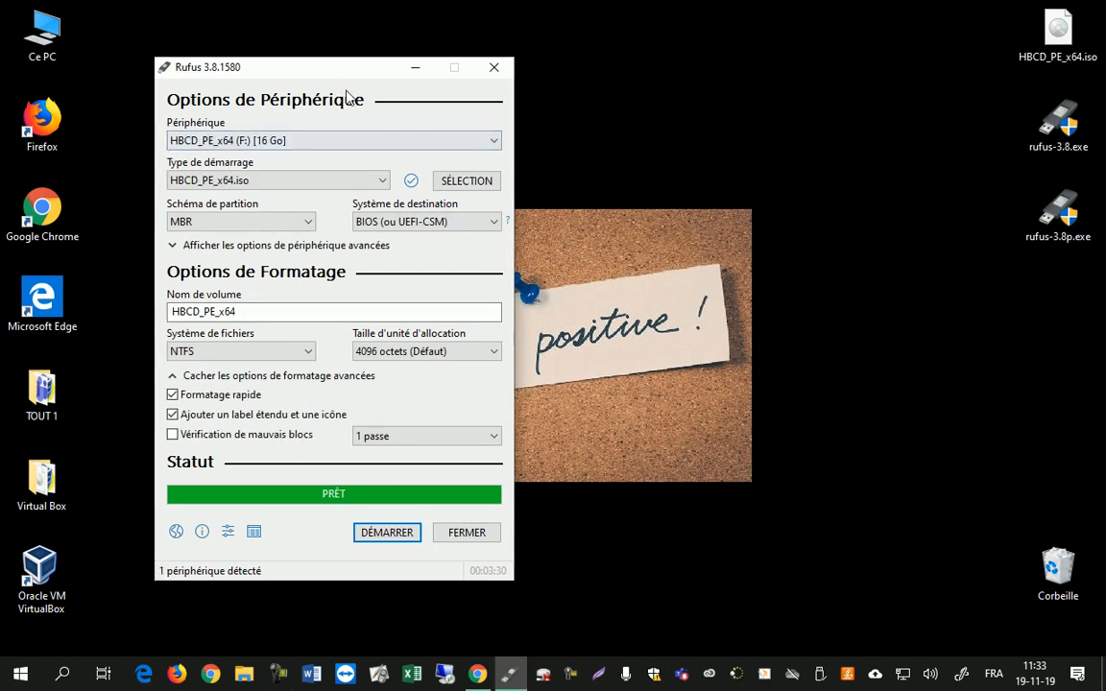
pyautogui.click(472, 533)
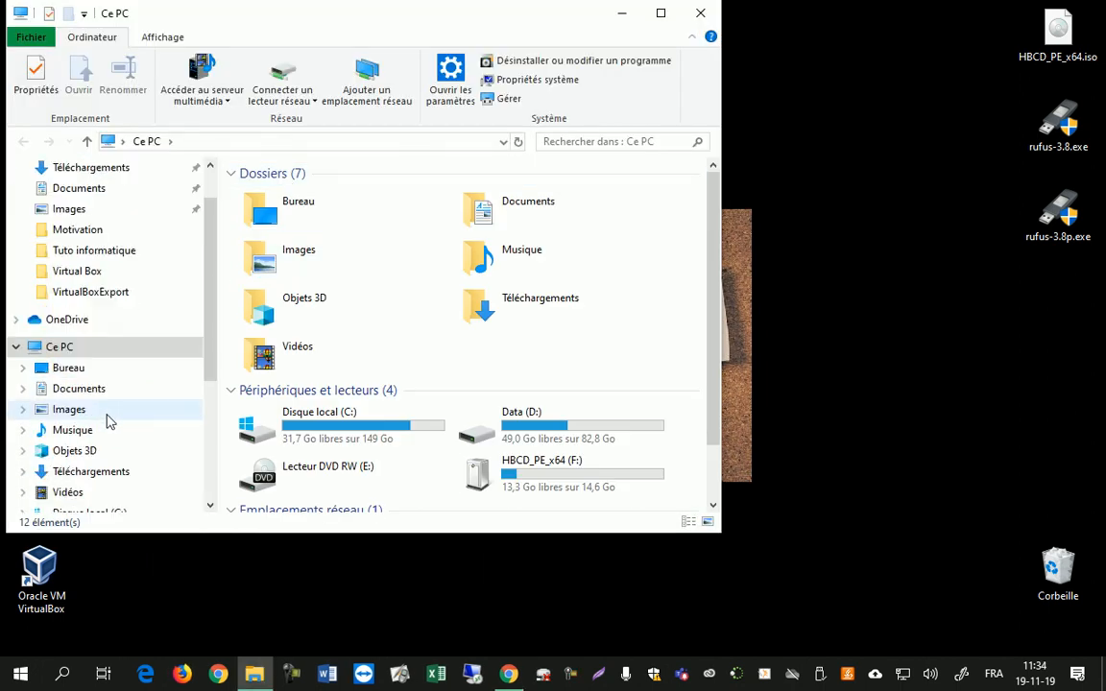
# Step: Switch to File Explorer, check the files and folders written to the HBCD_PE_x64 (F:) drive, and close the window
pyautogui.click(526, 443)
pyautogui.scroll(-1, 526, 449)
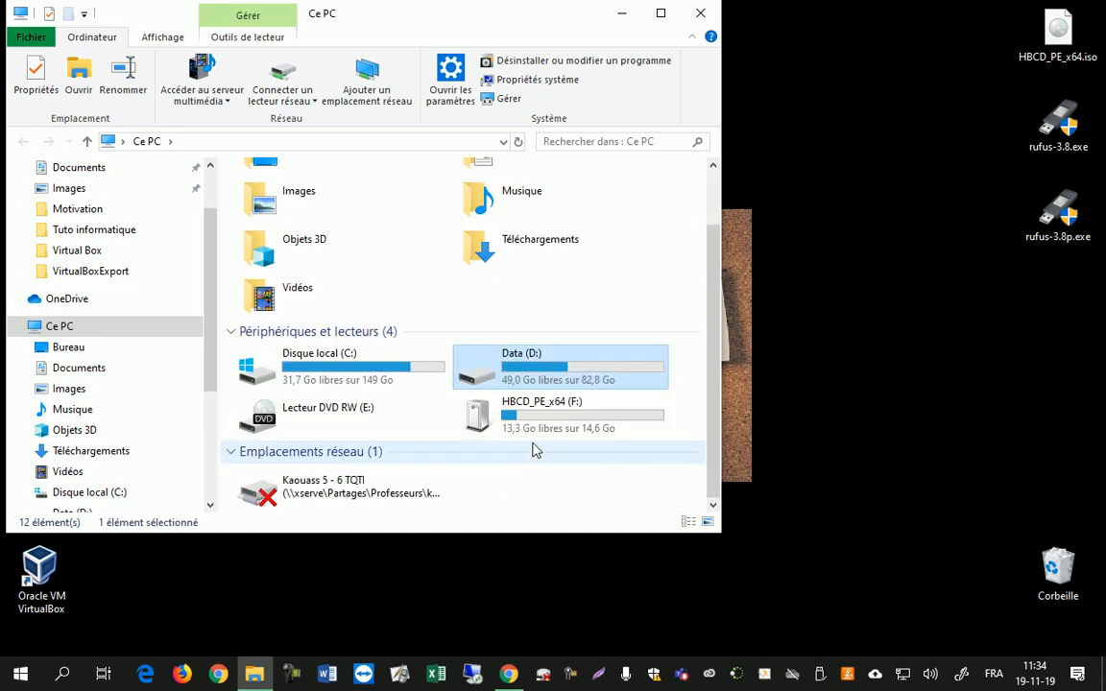
pyautogui.click(543, 423)
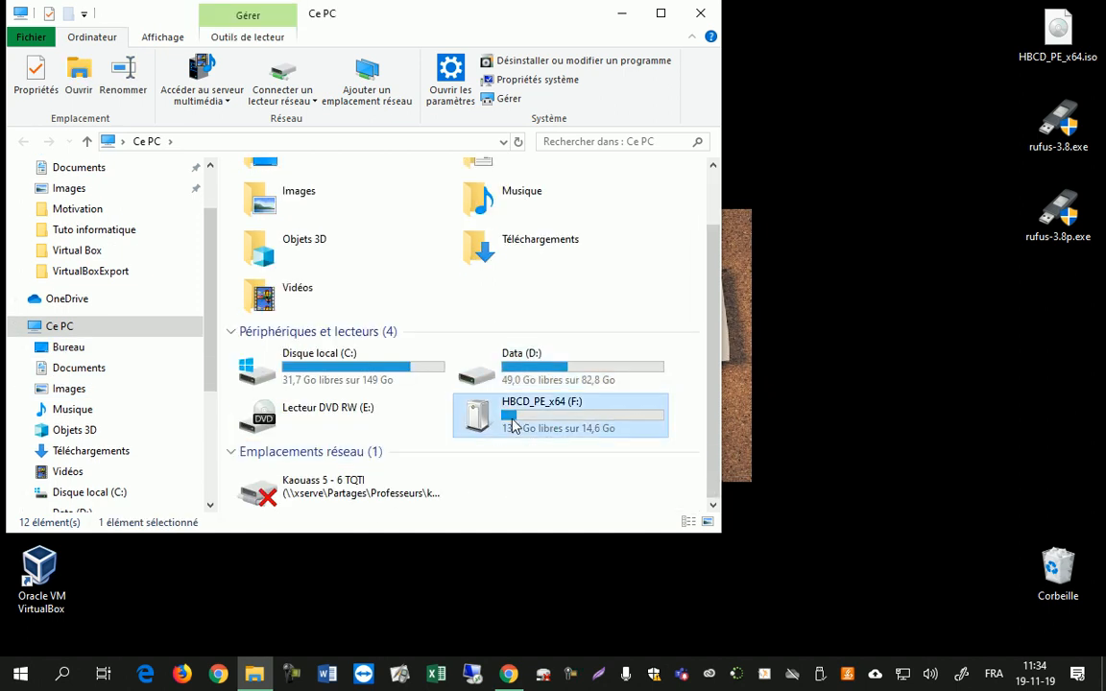
pyautogui.doubleClick(513, 425)
pyautogui.moveTo(281, 367); pyautogui.dragTo(203, 168)
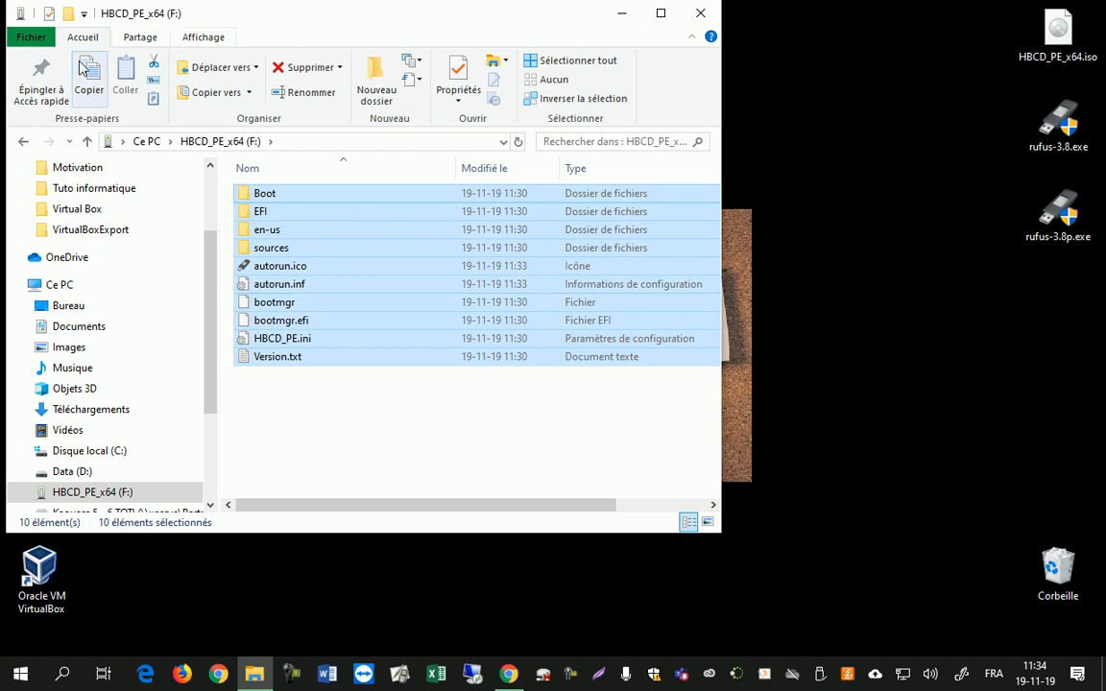
pyautogui.click(24, 144)
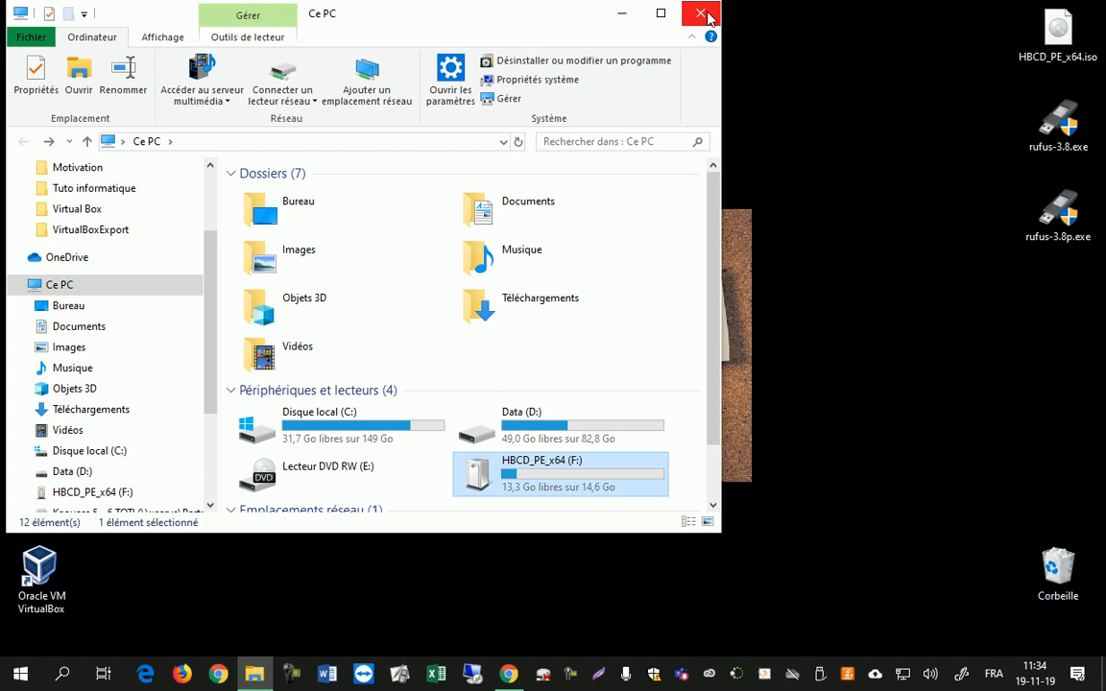
pyautogui.click(701, 13)
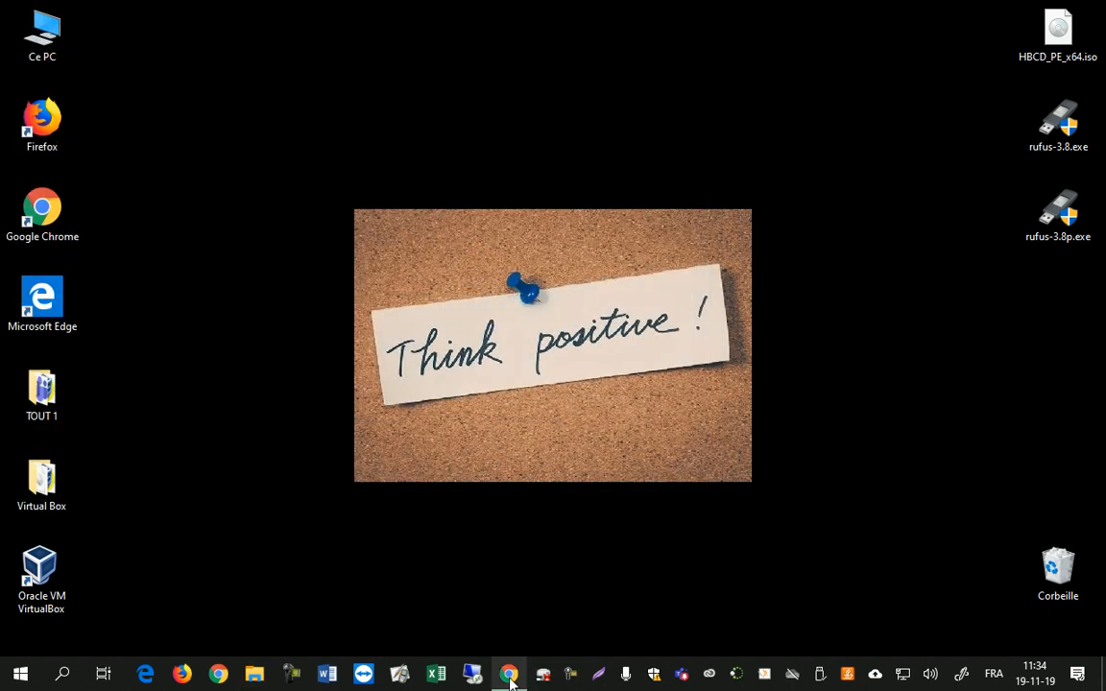
# Step: Reopen Ce PC in a maximized window and select the HBCD_PE_x64 (F:) drive
pyautogui.moveTo(509, 680)
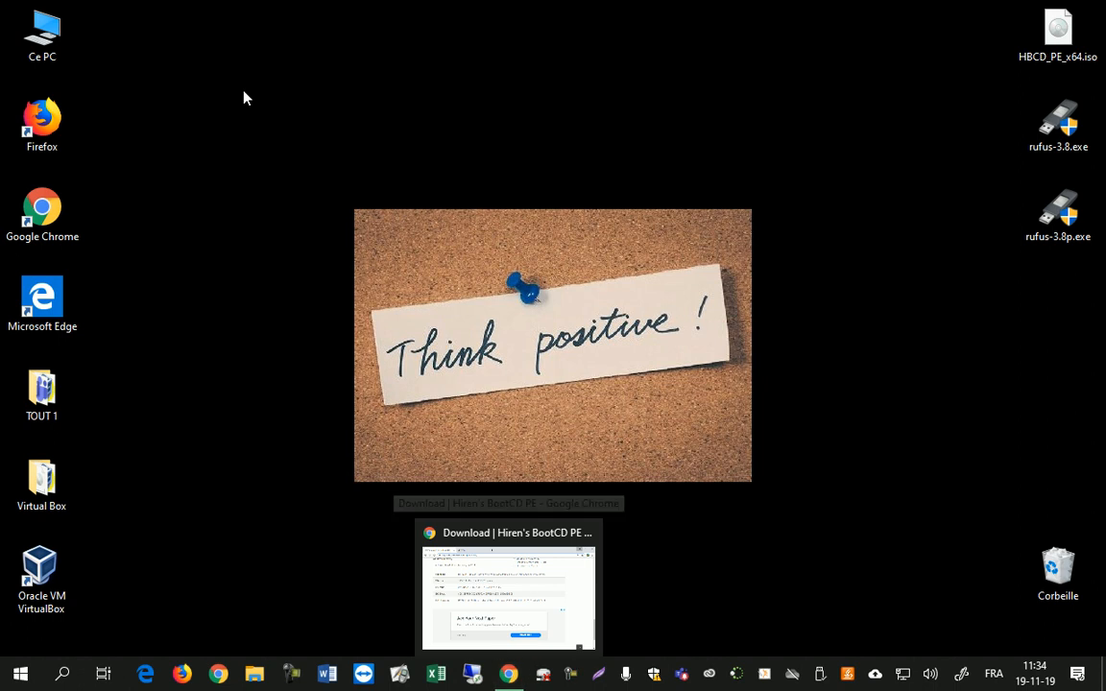
pyautogui.doubleClick(42, 34)
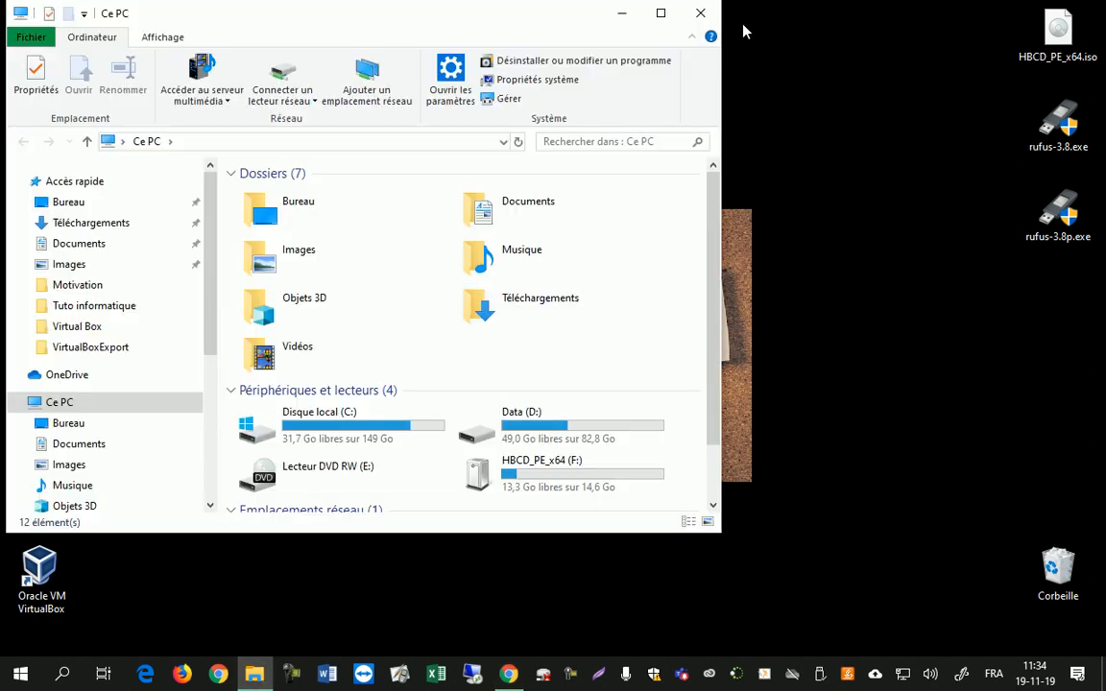
pyautogui.click(653, 18)
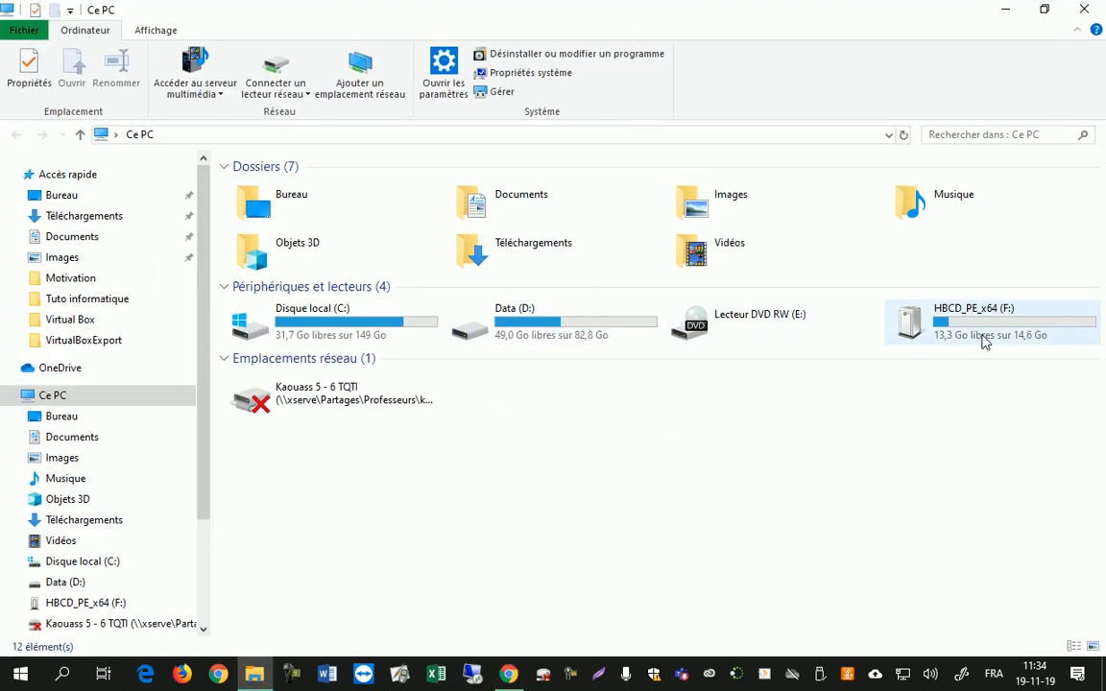
pyautogui.click(952, 344)
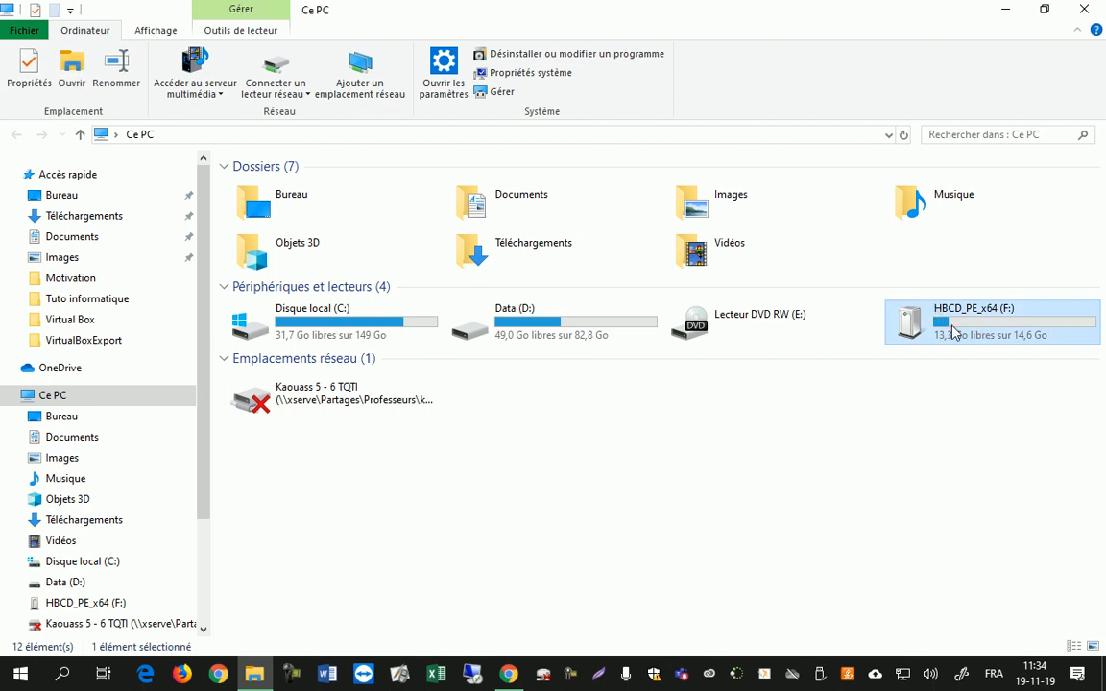